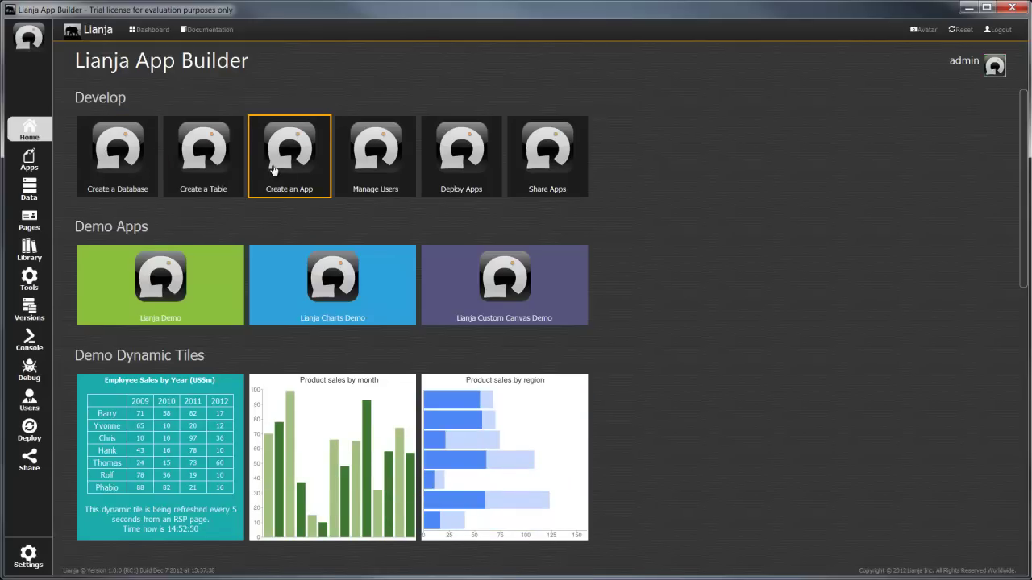
Step: Create a new app named myapp from the Blank template
{"action": "left_click", "coordinate": [273, 169]}
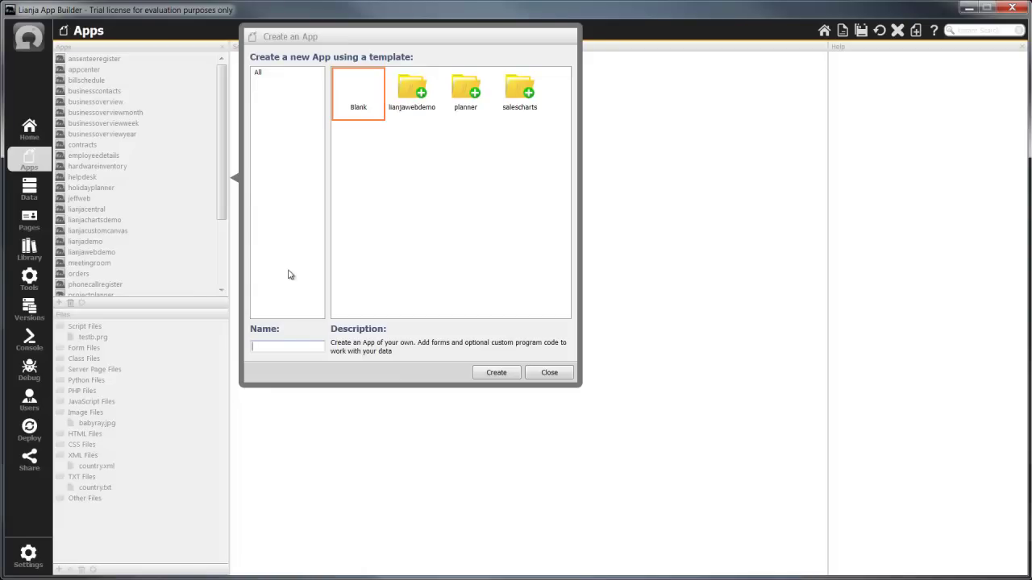
{"action": "left_click", "coordinate": [270, 346]}
{"action": "type", "text": "myapp"}
{"action": "left_click", "coordinate": [496, 372]}
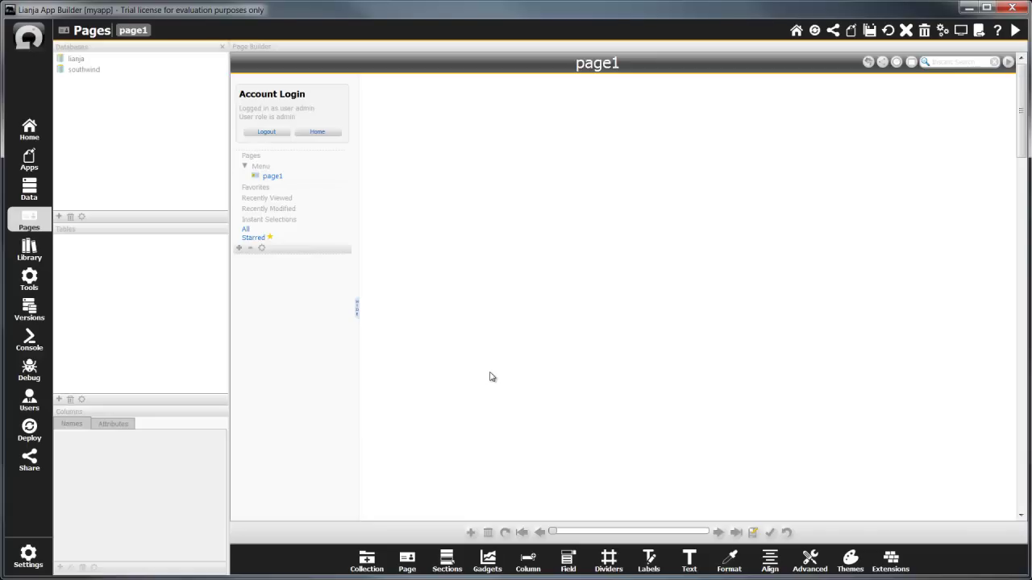
Step: Add a form section to the page and bind it to the customers table of the southwind database
{"action": "left_click", "coordinate": [445, 559]}
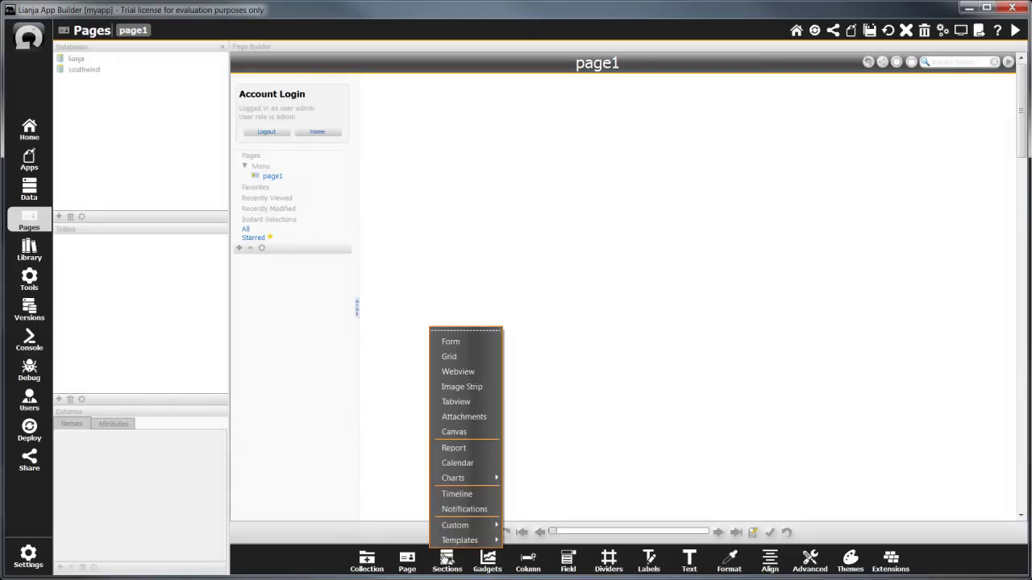
{"action": "left_click", "coordinate": [453, 343]}
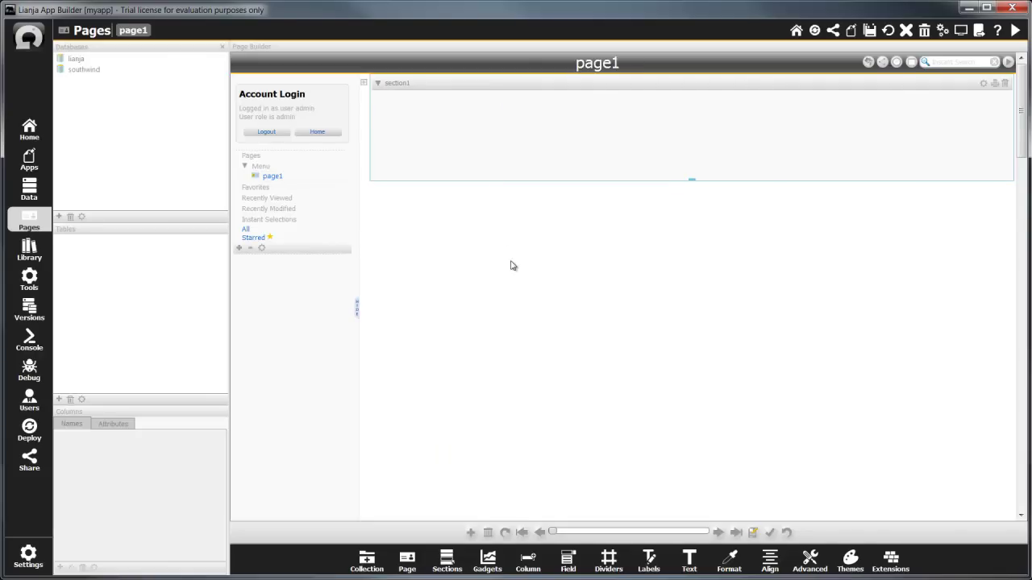
{"action": "left_click", "coordinate": [88, 71]}
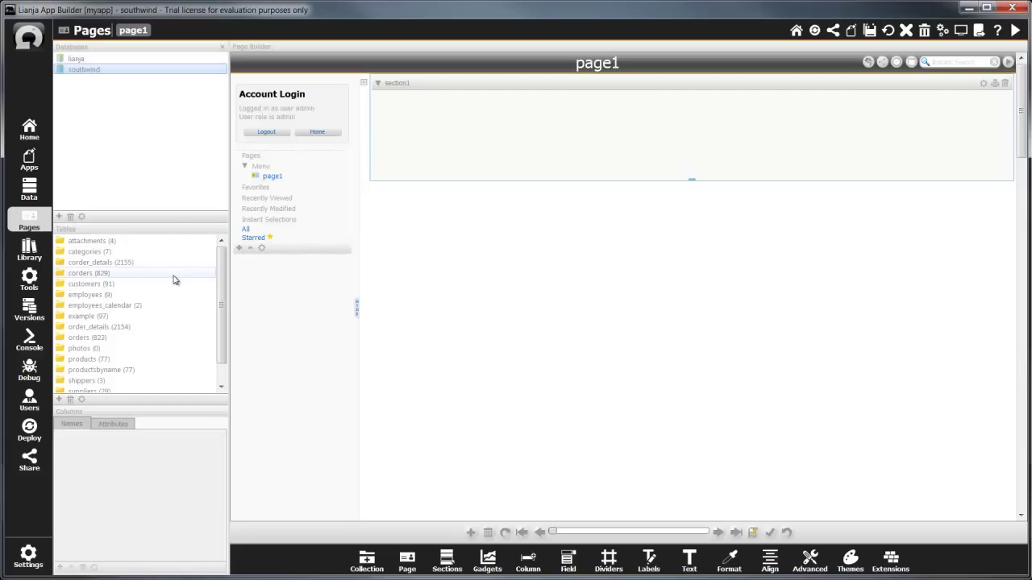
{"action": "mouse_move", "coordinate": [179, 253]}
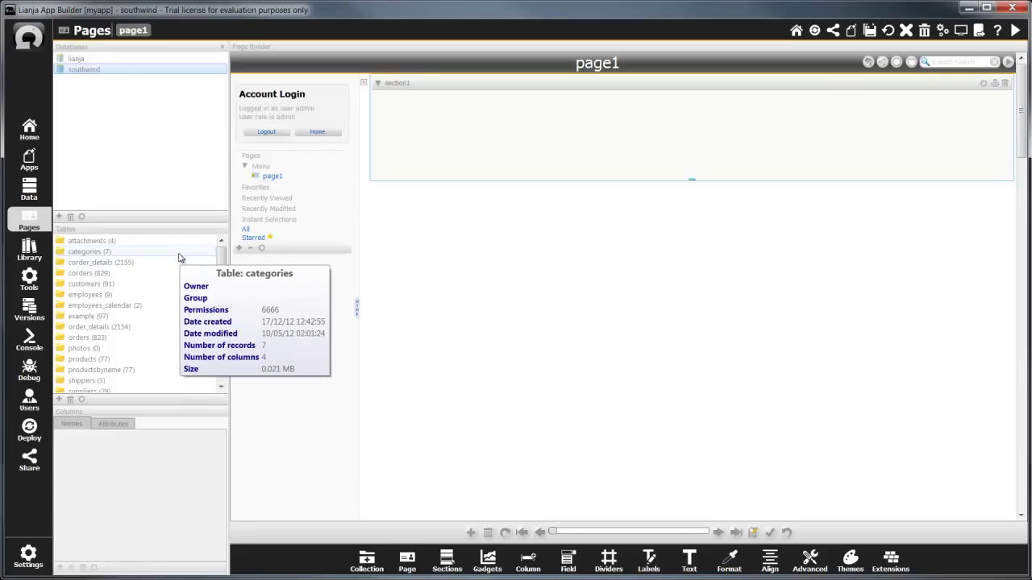
{"action": "left_click", "coordinate": [132, 289]}
{"action": "left_click_drag", "start_coordinate": [132, 290], "coordinate": [521, 151]}
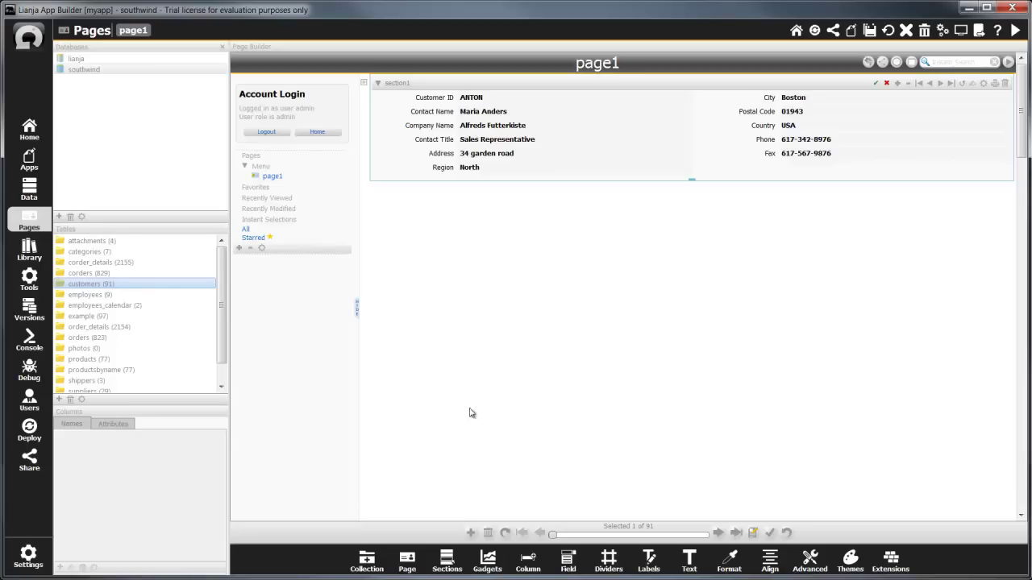
Step: Add a grid section bound to the orders table and place the order_details table as another section beneath it
{"action": "left_click", "coordinate": [456, 564]}
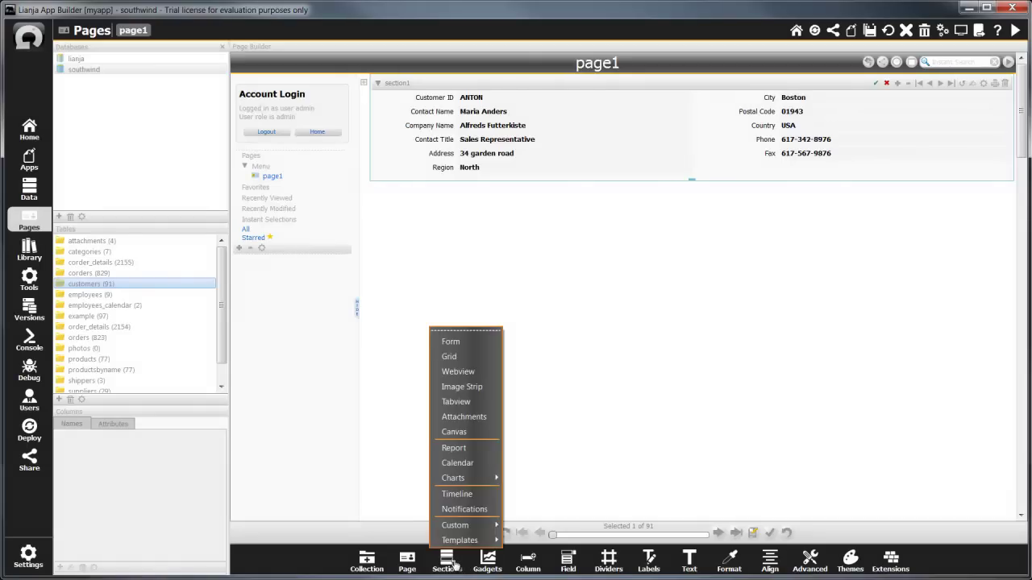
{"action": "left_click", "coordinate": [461, 365]}
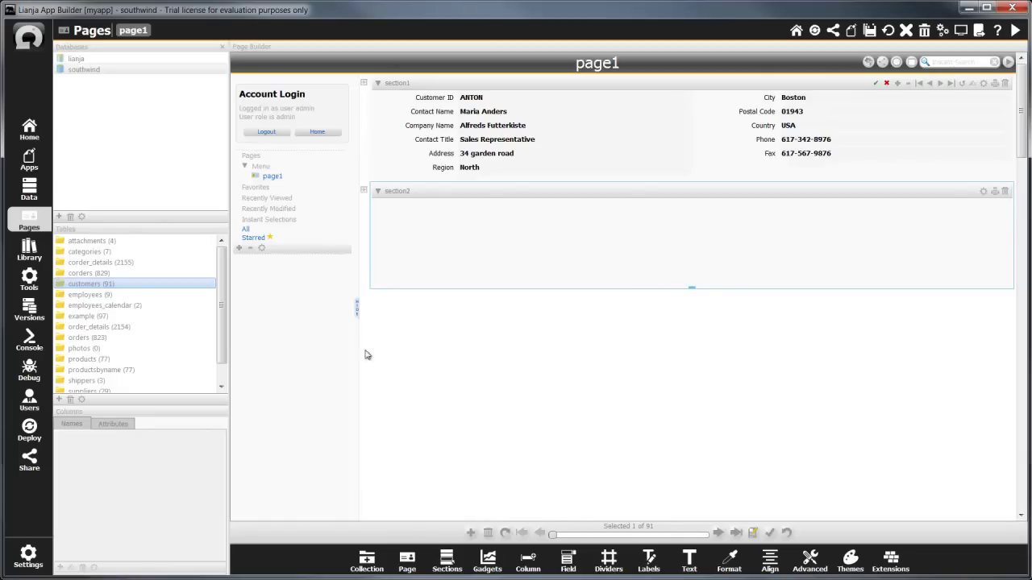
{"action": "left_click_drag", "start_coordinate": [113, 339], "coordinate": [465, 271]}
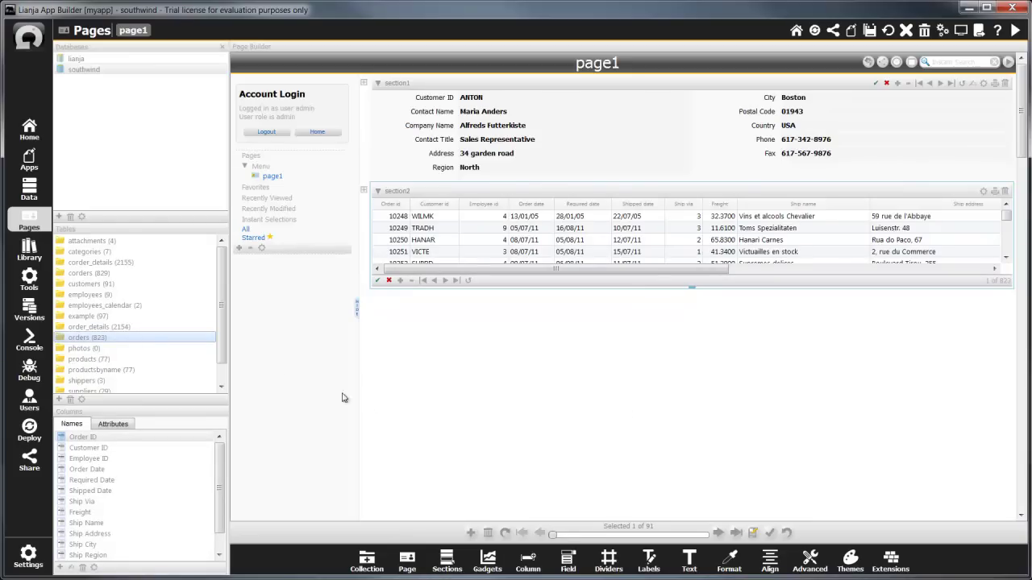
{"action": "left_click", "coordinate": [129, 329]}
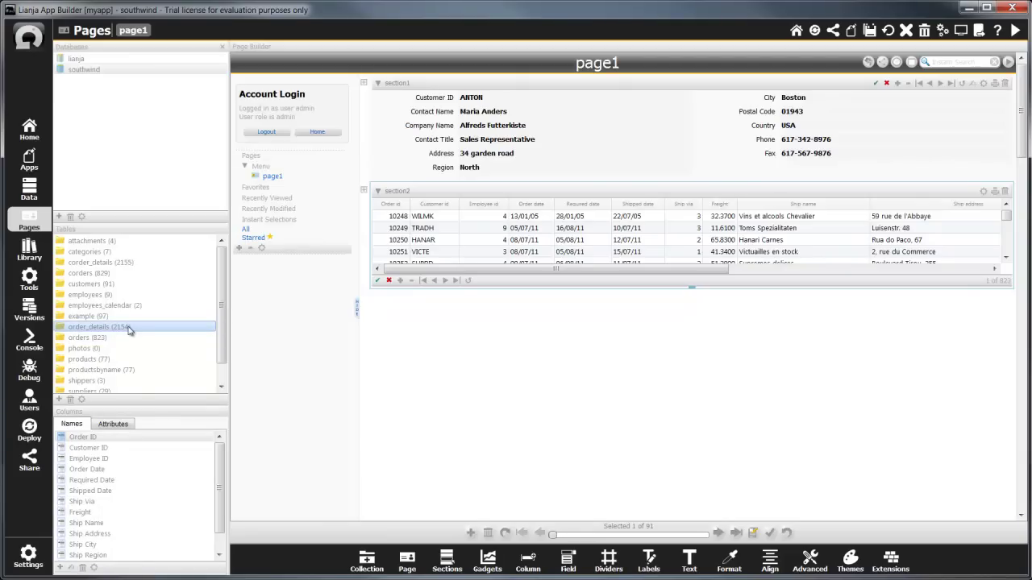
{"action": "left_click_drag", "start_coordinate": [129, 329], "coordinate": [546, 371]}
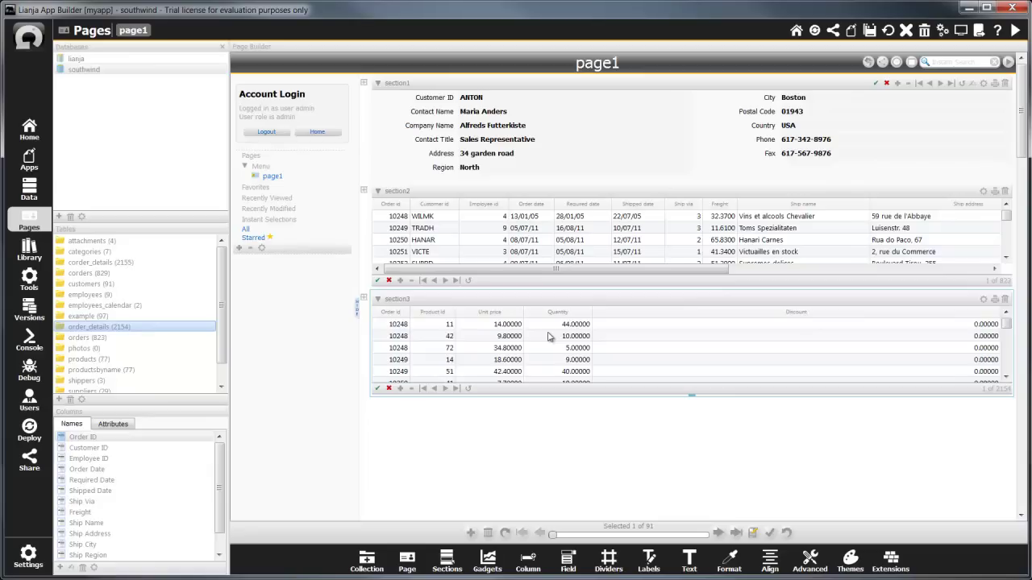
Step: Relate section1 to section2 as its child, and section2 to section3 as its child
{"action": "left_click", "coordinate": [364, 85]}
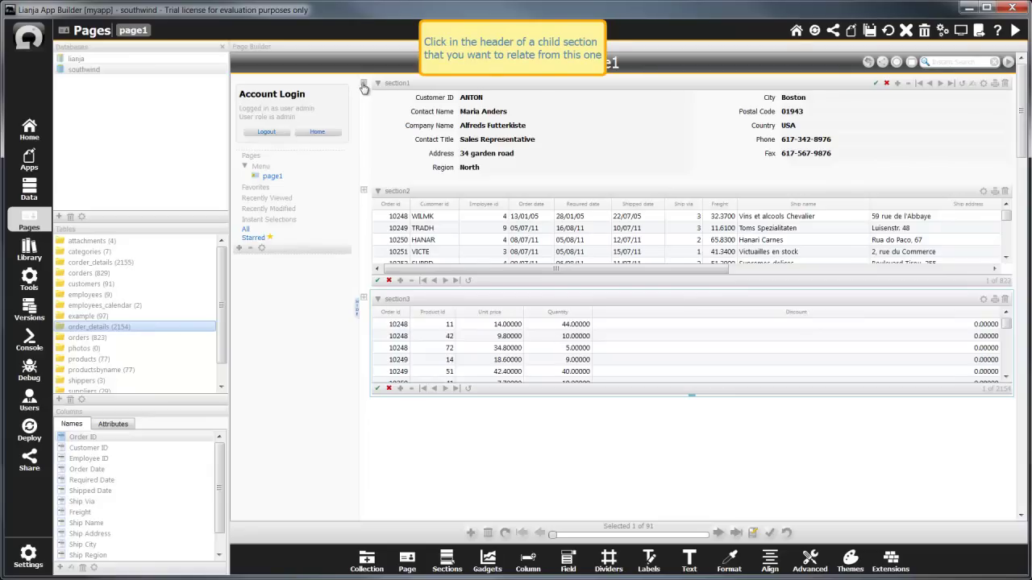
{"action": "left_click", "coordinate": [438, 192]}
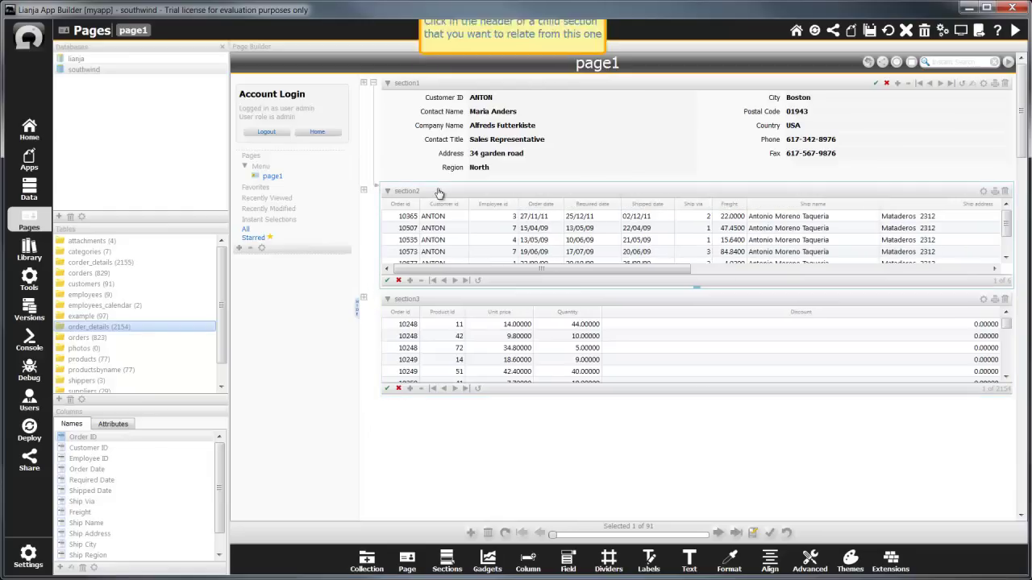
{"action": "left_click", "coordinate": [364, 194]}
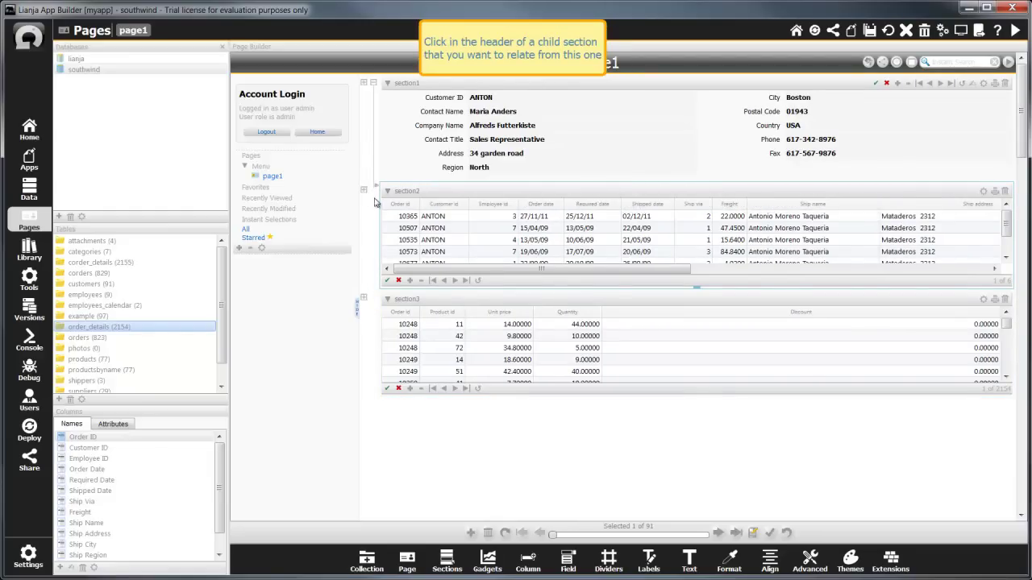
{"action": "left_click", "coordinate": [440, 308]}
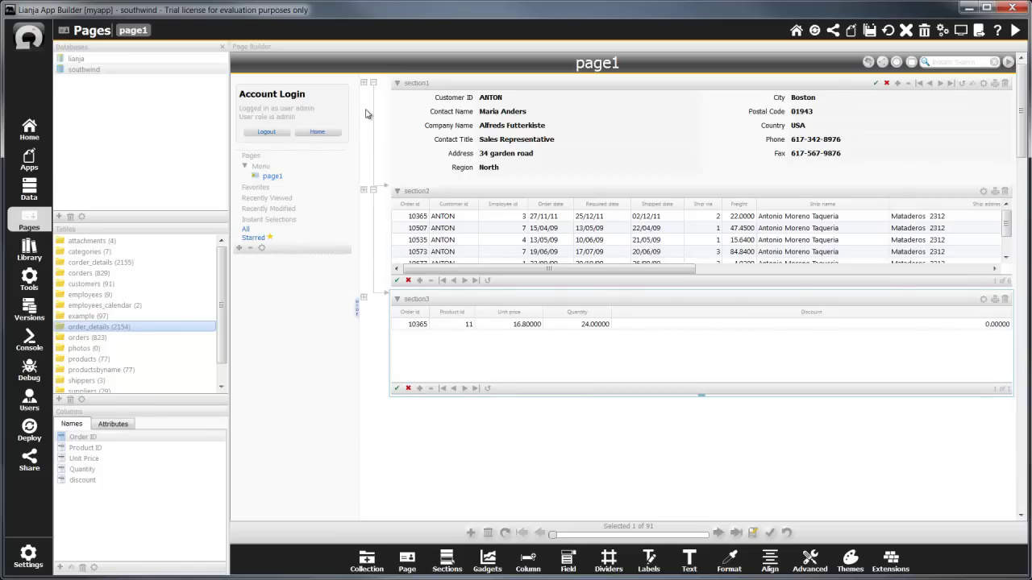
{"action": "left_click", "coordinate": [363, 112]}
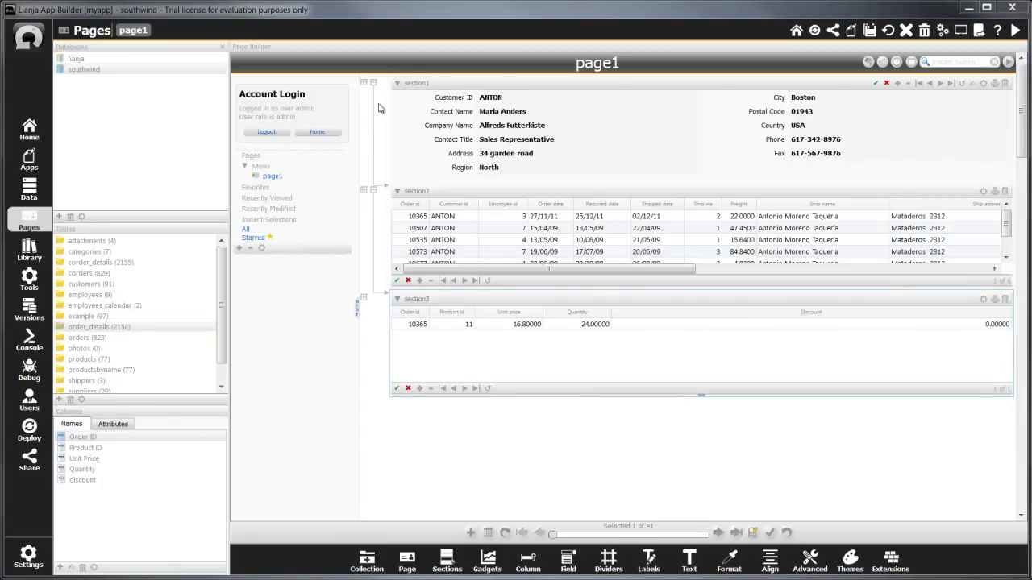
Step: Set both the page's title and its header caption to Customers in the page attributes
{"action": "left_click", "coordinate": [942, 29]}
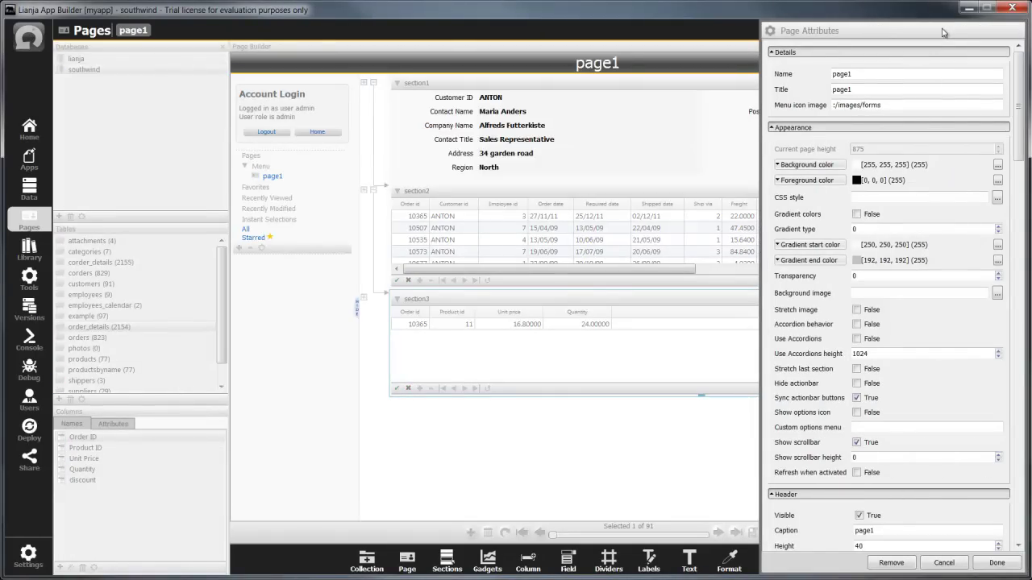
{"action": "left_click_drag", "start_coordinate": [858, 92], "coordinate": [826, 95]}
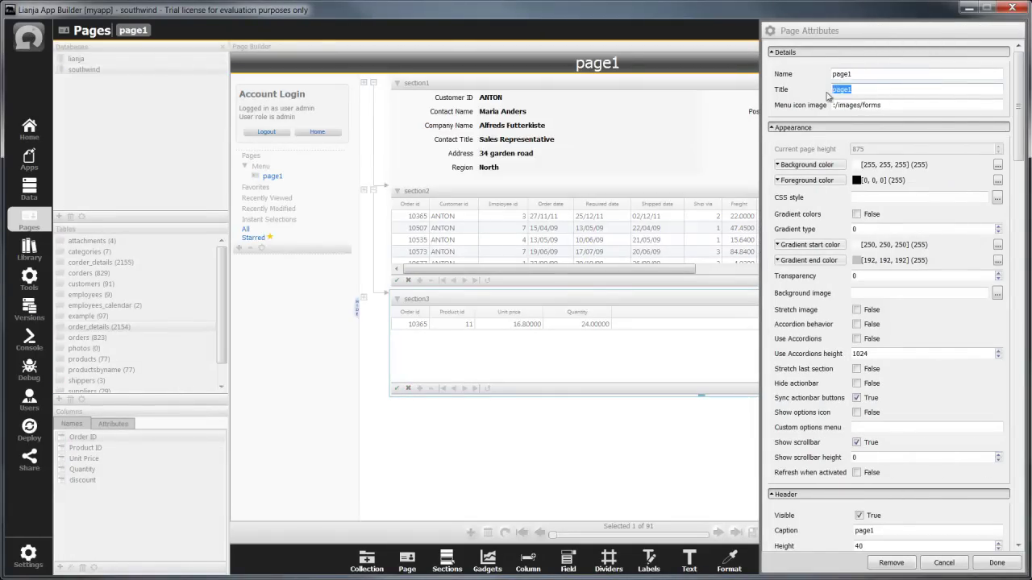
{"action": "type", "text": "Customers"}
{"action": "key", "text": "Return"}
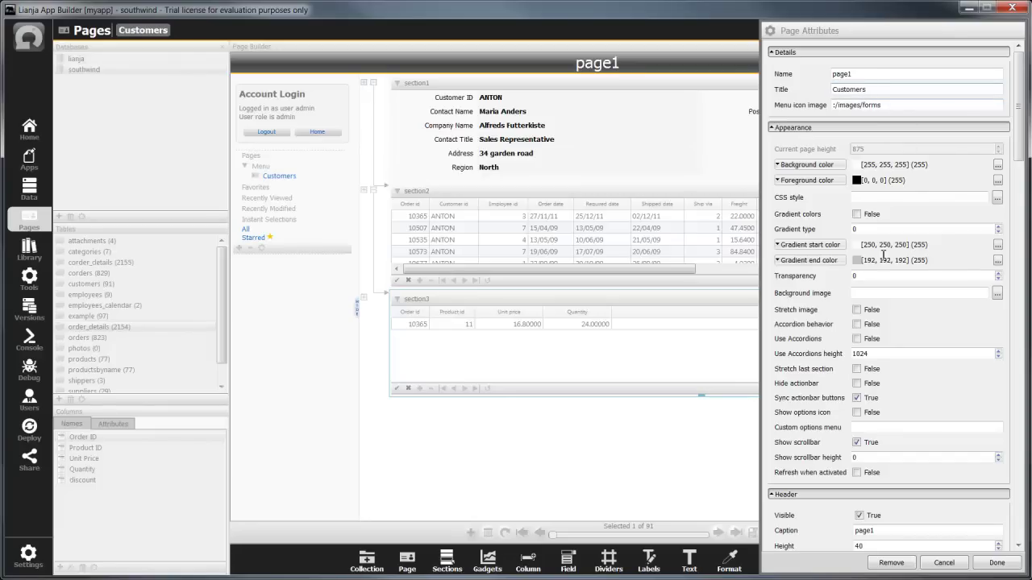
{"action": "left_click_drag", "start_coordinate": [889, 534], "coordinate": [853, 534]}
{"action": "type", "text": "Customers"}
{"action": "key", "text": "Return"}
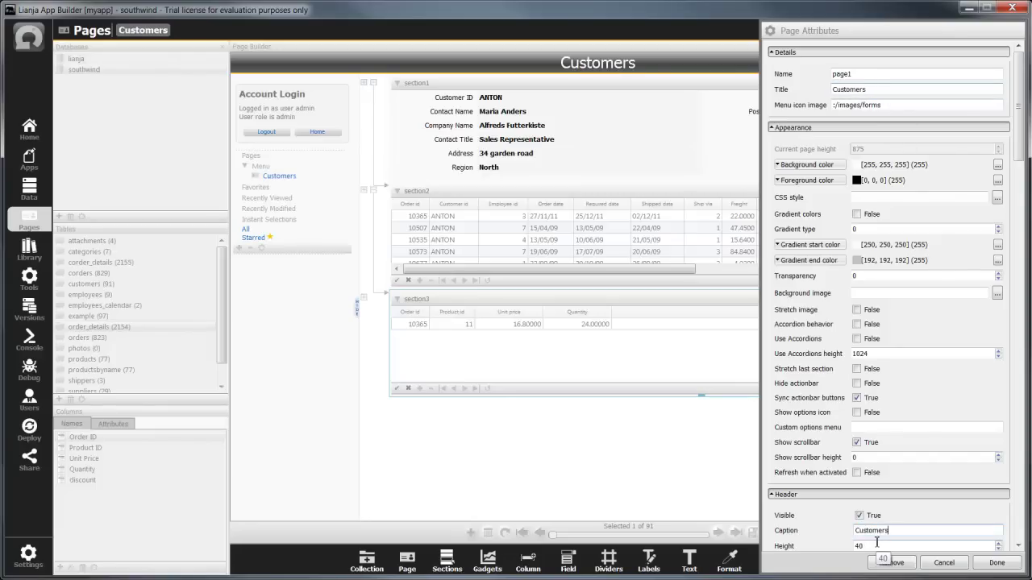
{"action": "left_click", "coordinate": [1013, 566]}
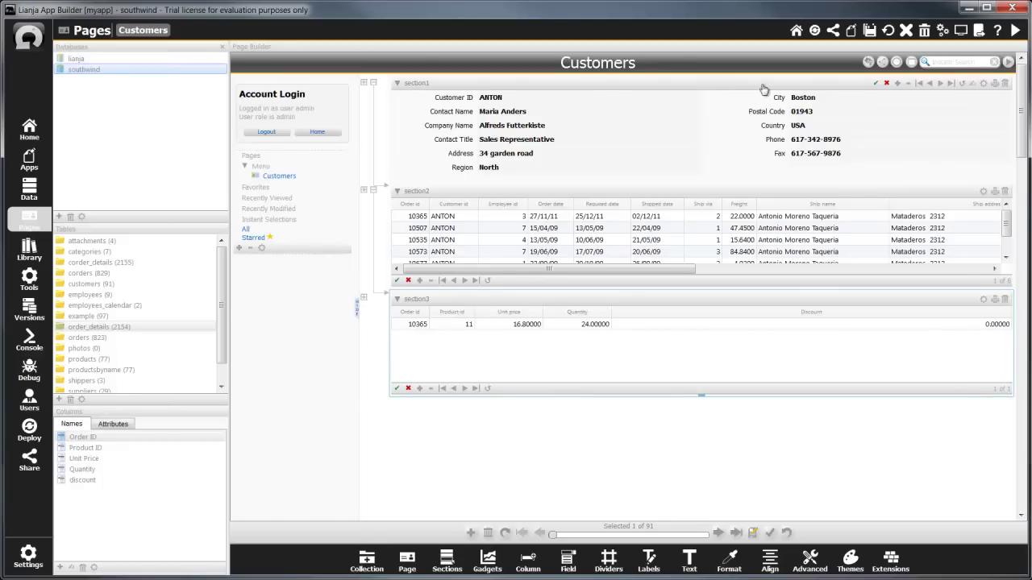
Step: Set the title of the customers form section to Customers
{"action": "left_click", "coordinate": [987, 86]}
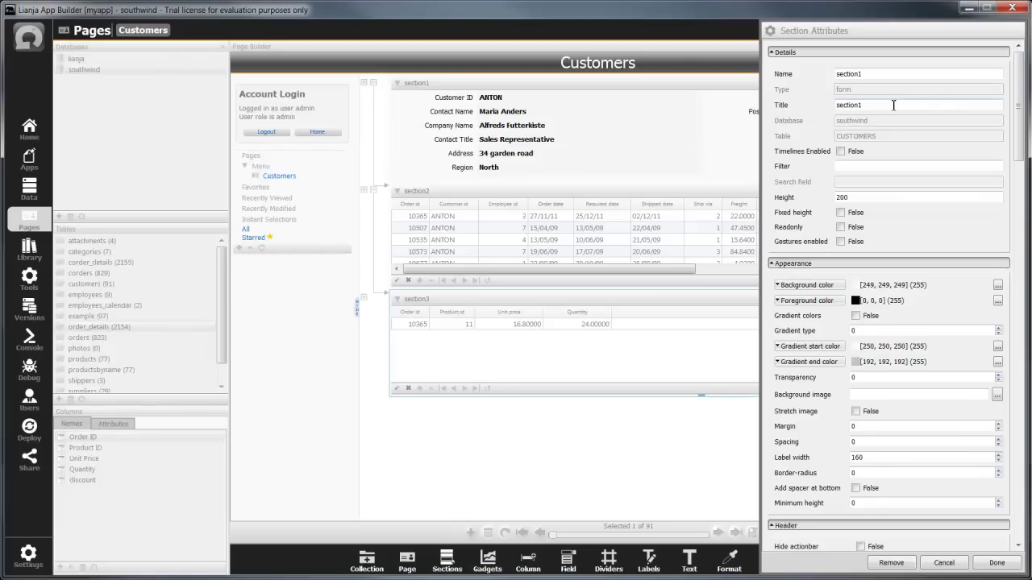
{"action": "left_click_drag", "start_coordinate": [865, 105], "coordinate": [830, 109]}
{"action": "type", "text": "Customers"}
{"action": "left_click", "coordinate": [999, 563]}
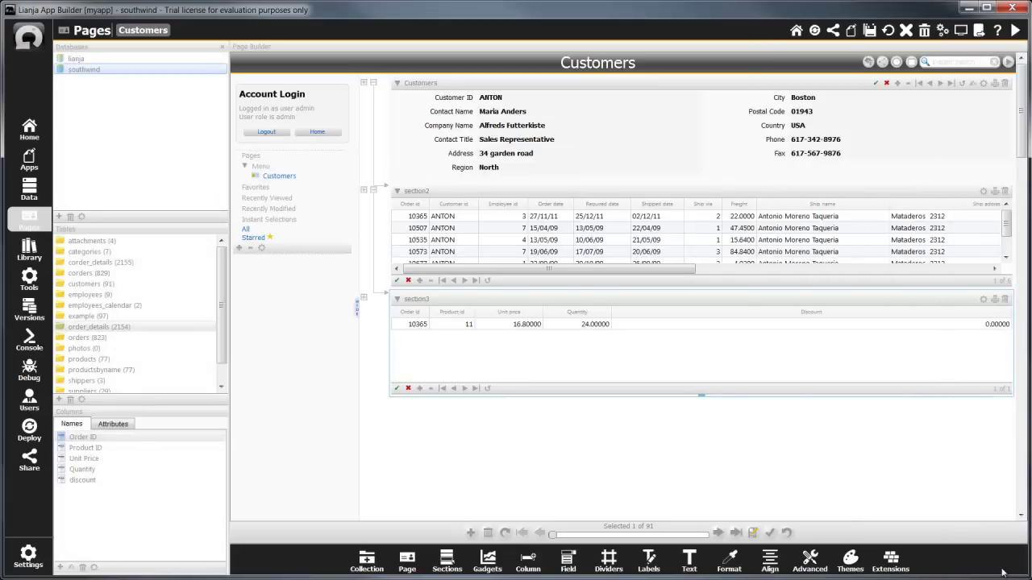
Step: Set the title of the orders grid section, section2, to Orders
{"action": "double_click", "coordinate": [917, 200]}
{"action": "left_click", "coordinate": [889, 105]}
{"action": "left_click_drag", "start_coordinate": [890, 105], "coordinate": [836, 106]}
{"action": "type", "text": "Orders"}
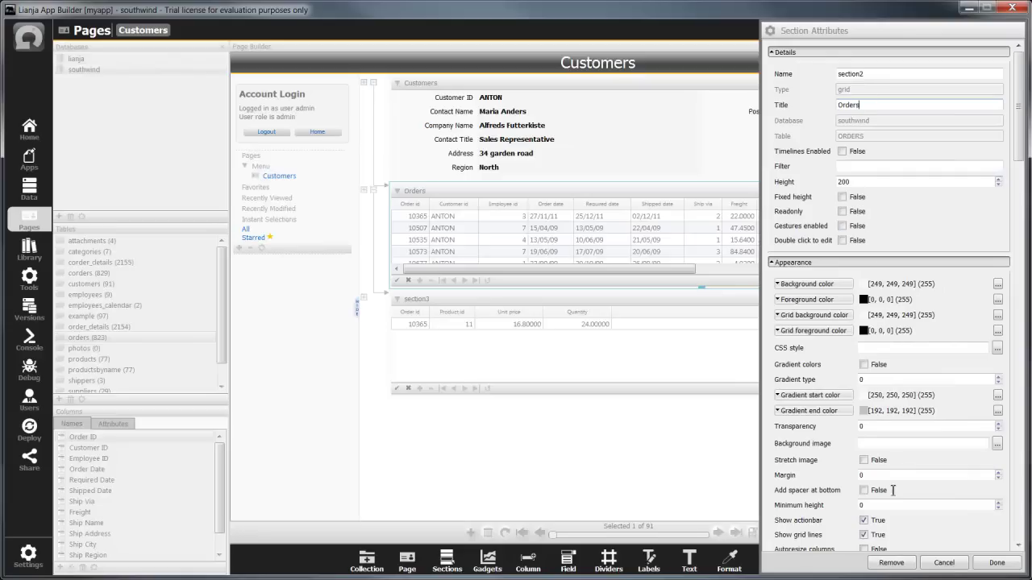
{"action": "left_click", "coordinate": [992, 565]}
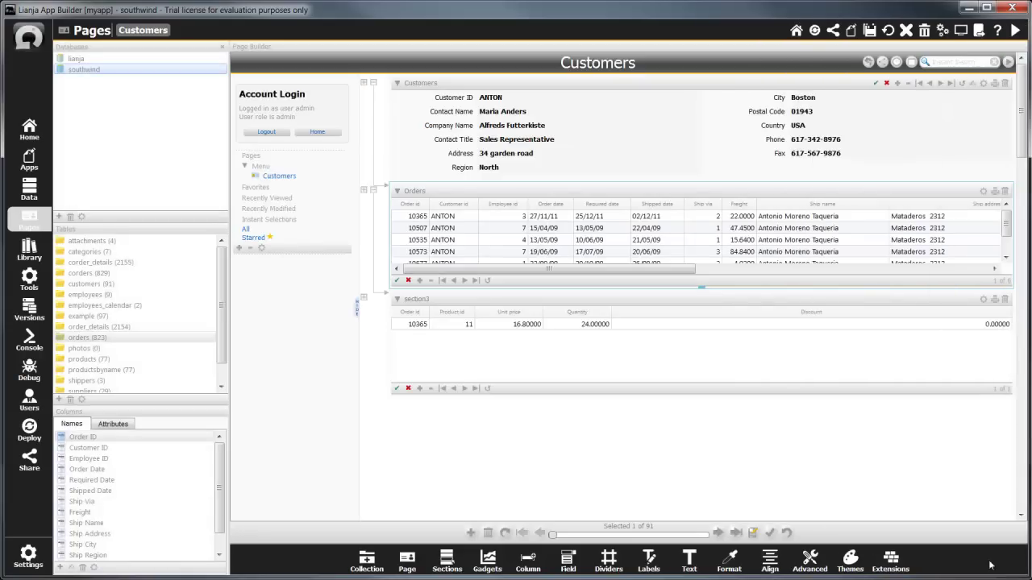
Step: Set the title of the order_details grid section, section3, to Order Details
{"action": "double_click", "coordinate": [861, 300]}
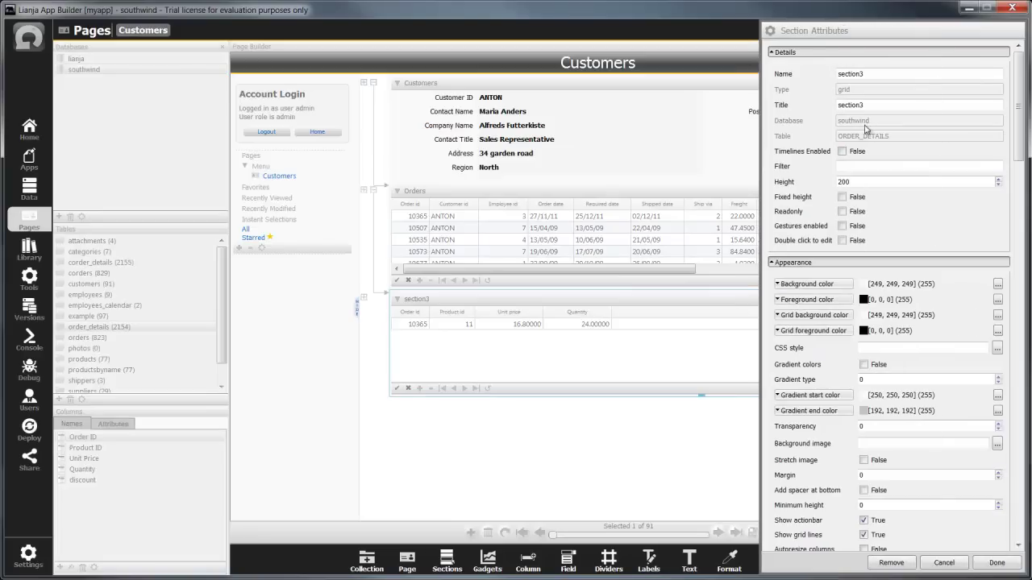
{"action": "left_click_drag", "start_coordinate": [864, 105], "coordinate": [840, 103]}
{"action": "type", "text": "Order Details"}
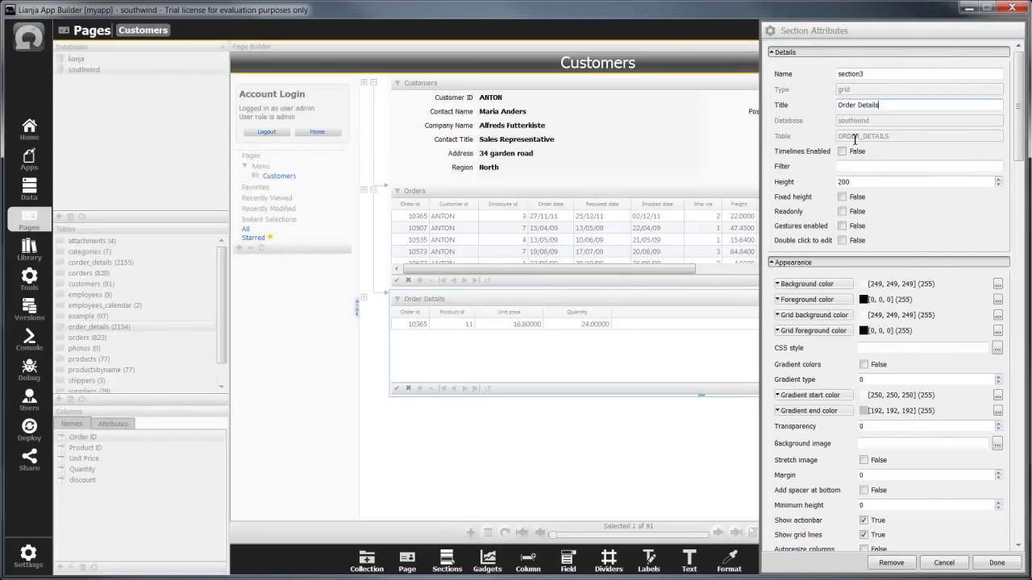
{"action": "left_click", "coordinate": [1010, 566]}
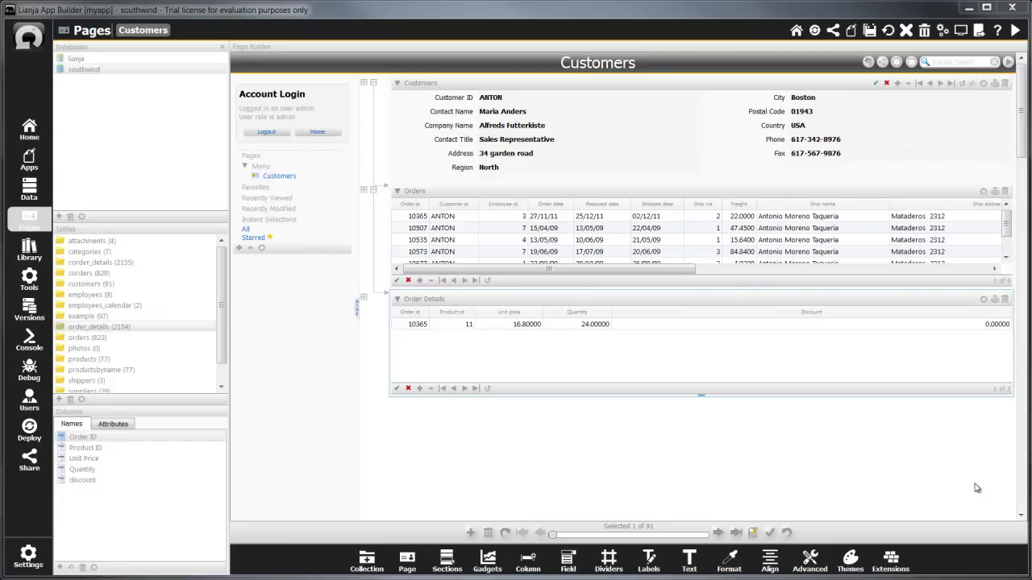
Step: Preview the app, step through several customer records, visit the last and first ones, and return to the page builder
{"action": "left_click", "coordinate": [1014, 32]}
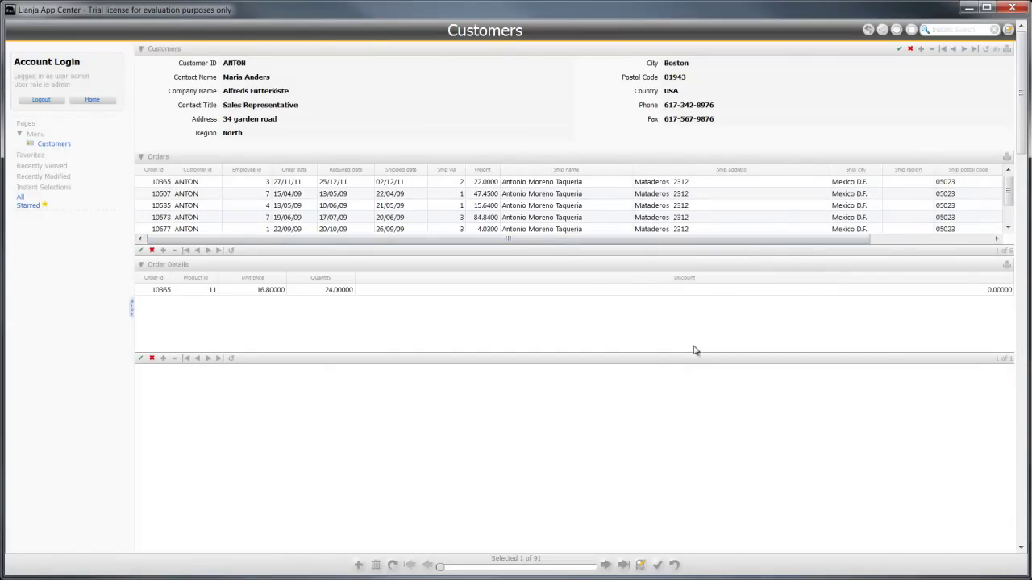
{"action": "left_click", "coordinate": [606, 565]}
{"action": "left_click", "coordinate": [606, 565]}
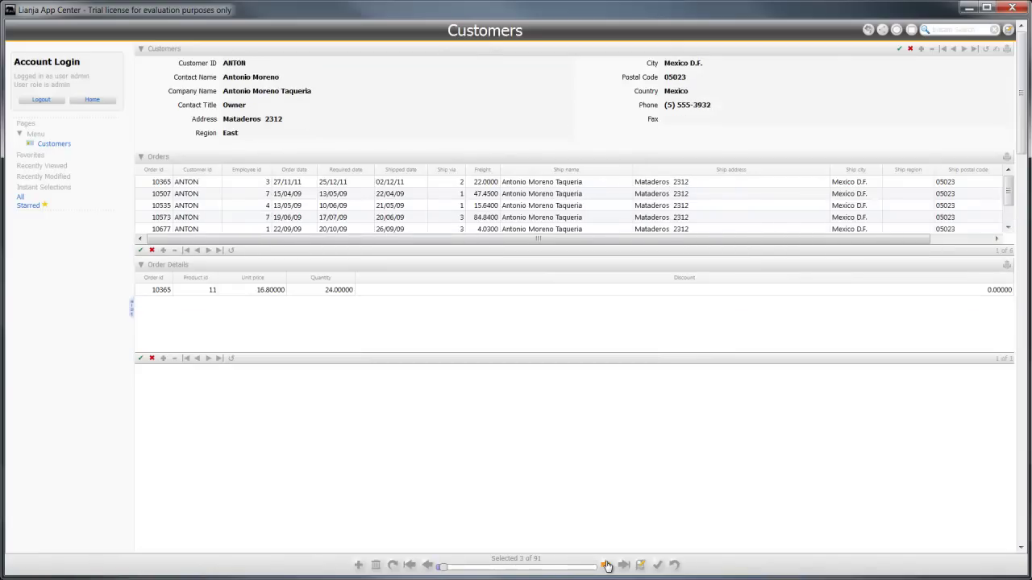
{"action": "left_click", "coordinate": [606, 565]}
{"action": "left_click", "coordinate": [606, 565]}
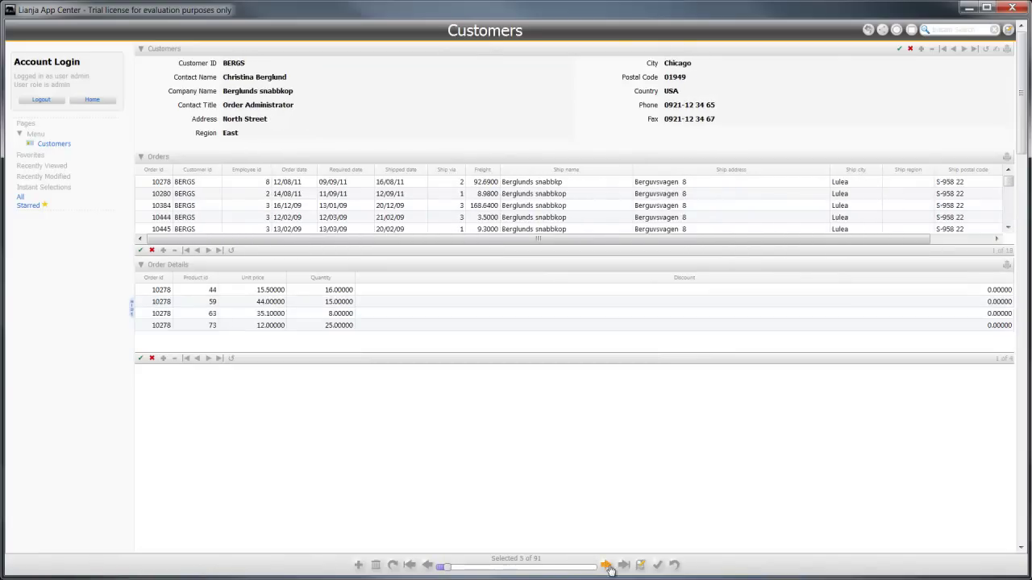
{"action": "left_click", "coordinate": [626, 565]}
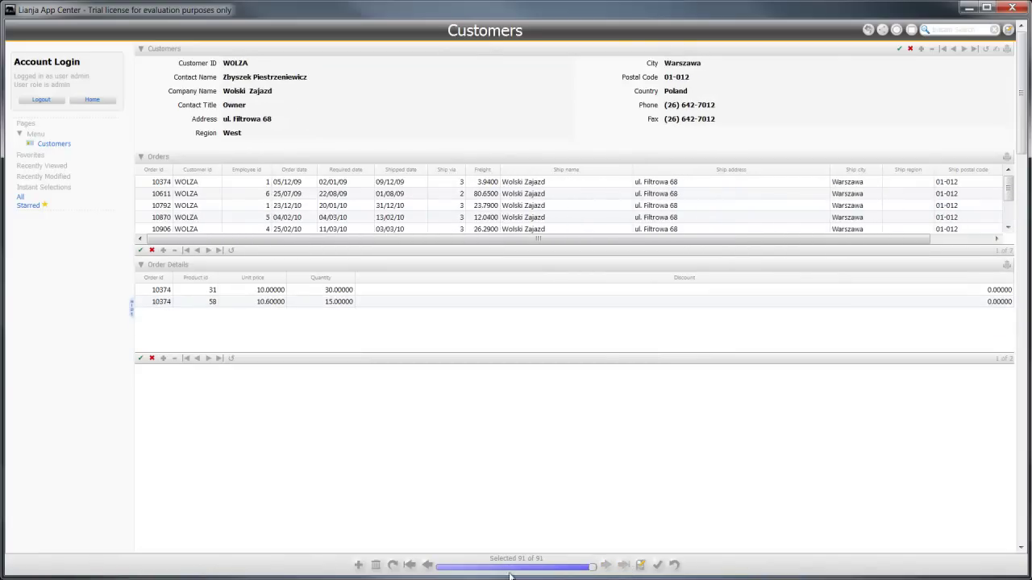
{"action": "left_click", "coordinate": [411, 565]}
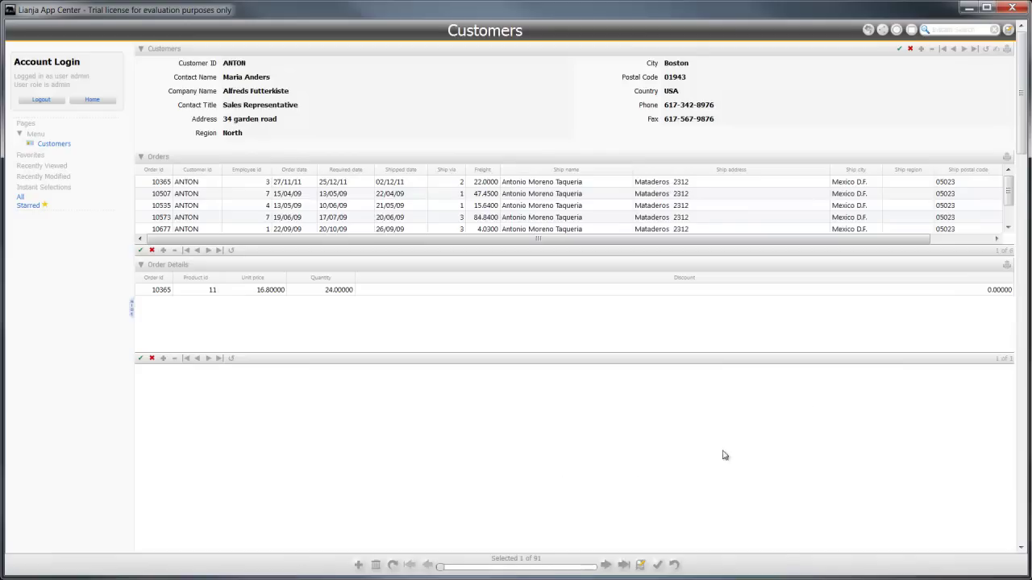
{"action": "left_click", "coordinate": [1008, 29]}
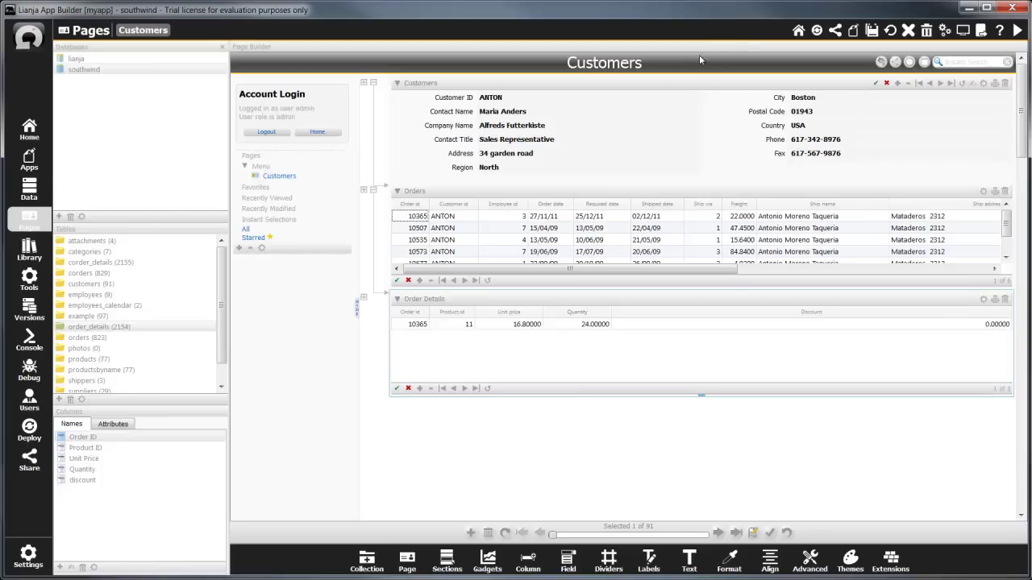
Step: Make the Company Name field in the Customers form section a search field and save its attributes
{"action": "double_click", "coordinate": [454, 129]}
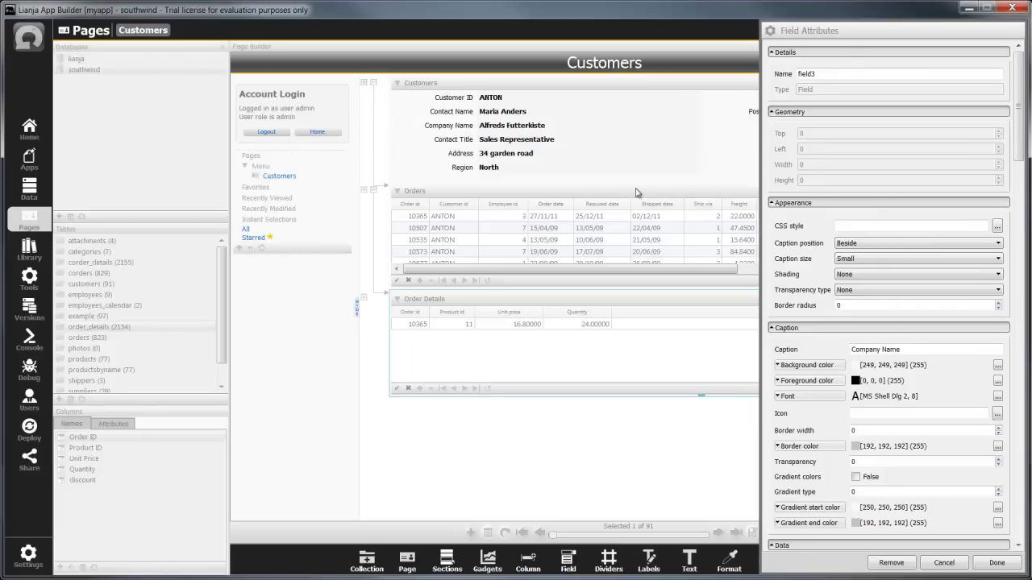
{"action": "scroll", "coordinate": [1022, 136], "scroll_direction": "down", "scroll_amount": 6}
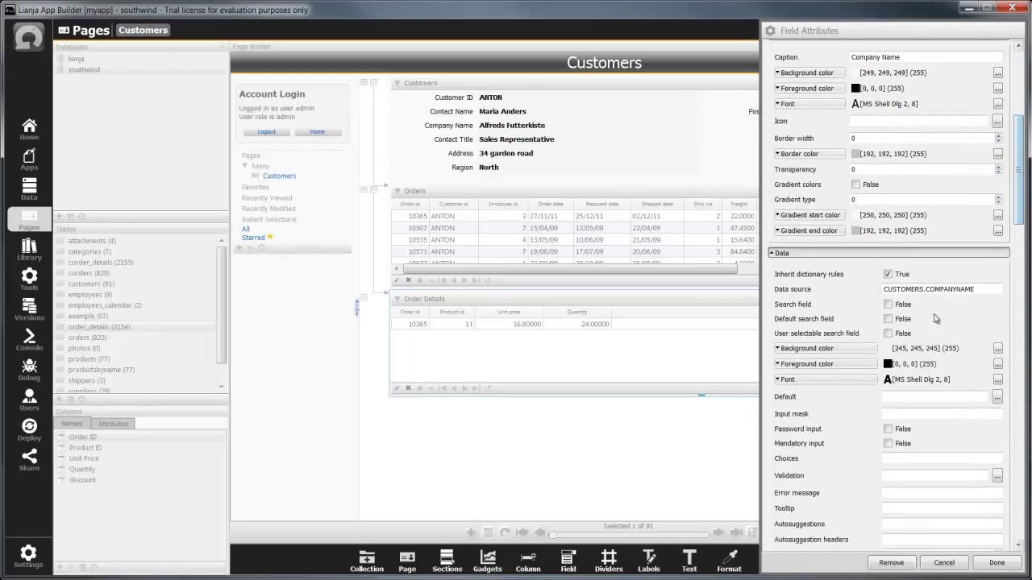
{"action": "left_click", "coordinate": [889, 305]}
{"action": "left_click", "coordinate": [997, 564]}
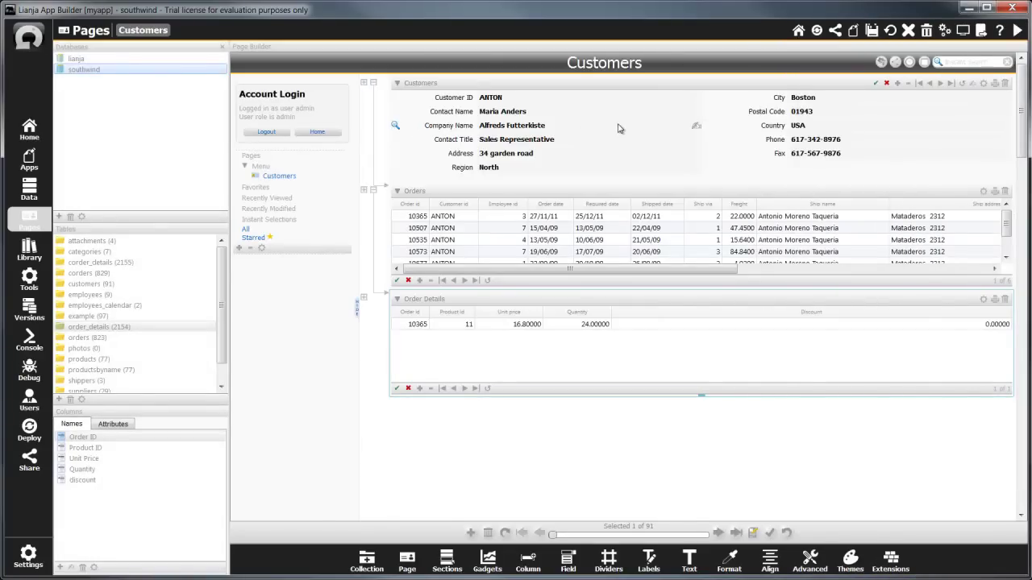
Step: Search the customers for "bo", step through the matching records, and clear the search
{"action": "left_click", "coordinate": [948, 61]}
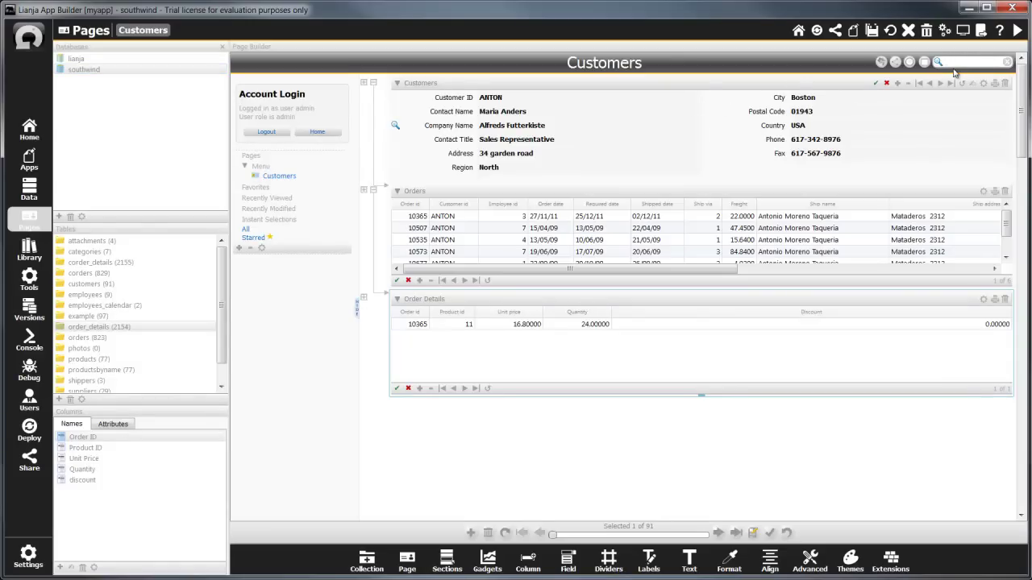
{"action": "type", "text": "b"}
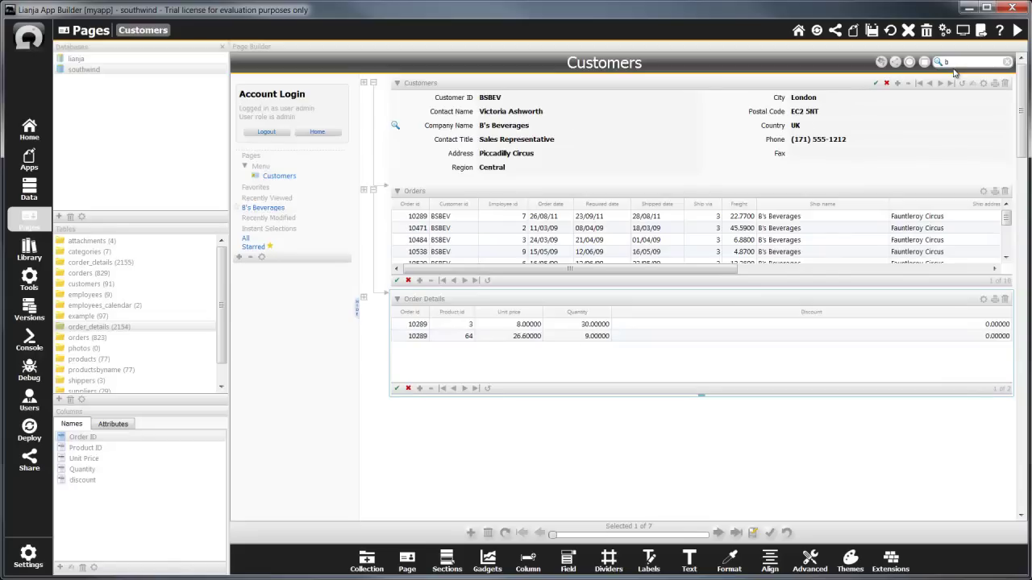
{"action": "type", "text": "o"}
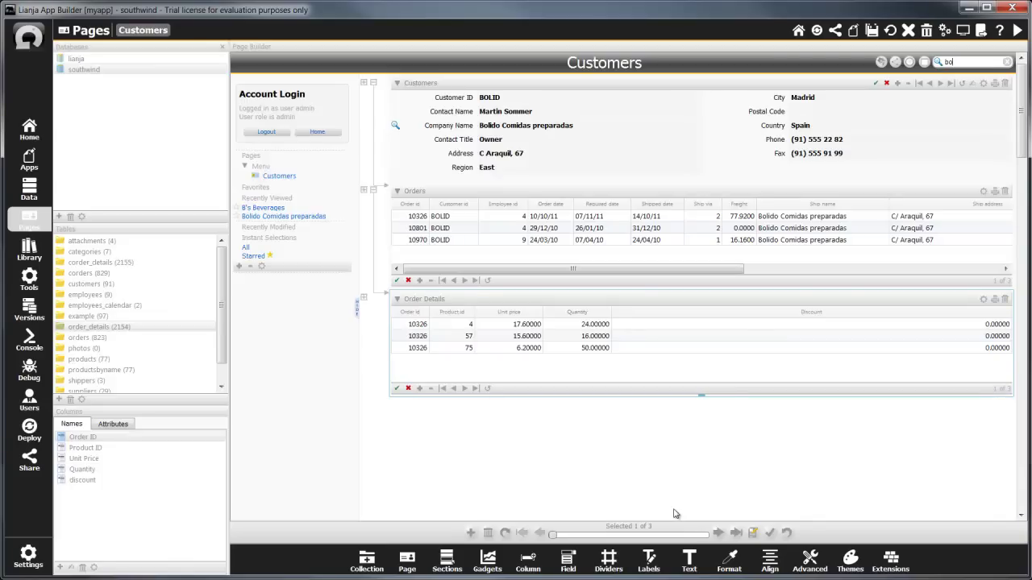
{"action": "left_click", "coordinate": [717, 533]}
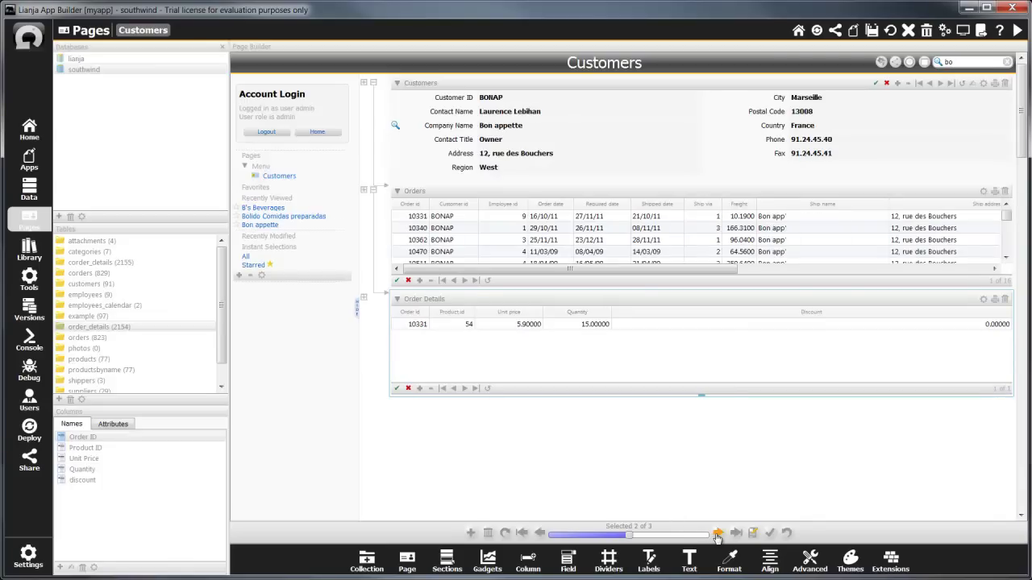
{"action": "left_click", "coordinate": [717, 534]}
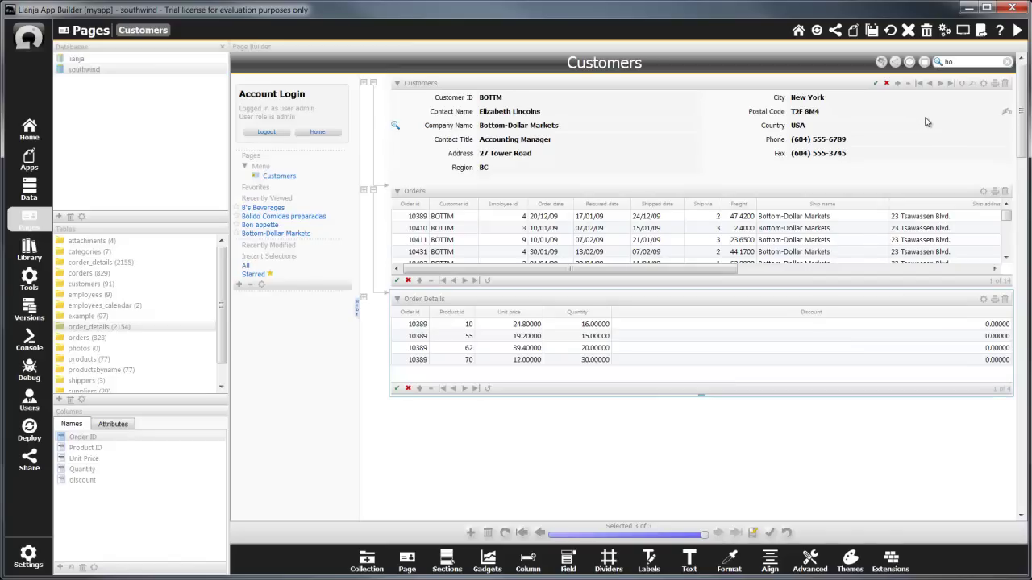
{"action": "left_click", "coordinate": [1010, 62]}
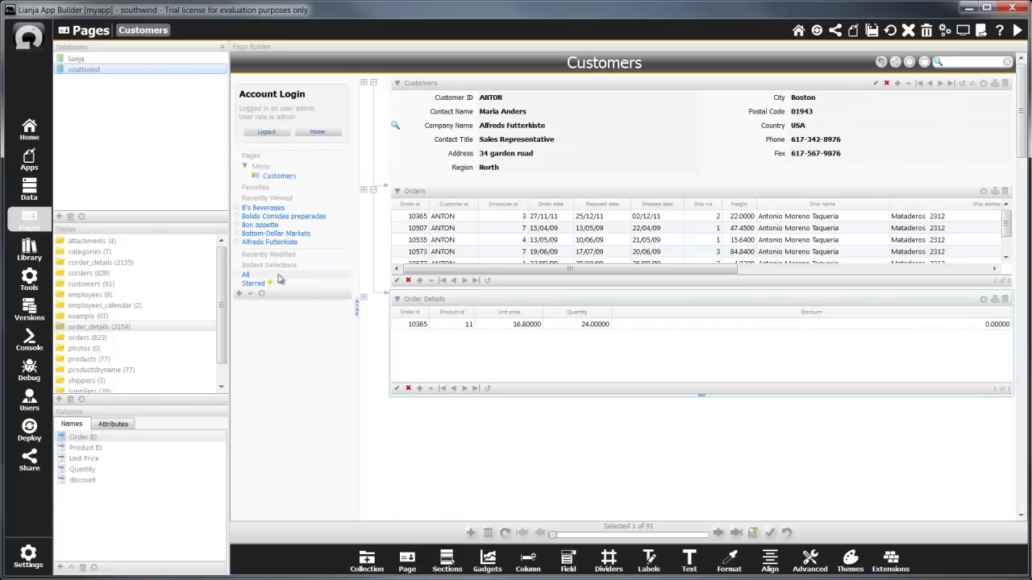
Step: Create an instant selection labelled USA with an orange label color (255, 85, 0) for records containing the word USA
{"action": "left_click", "coordinate": [241, 295]}
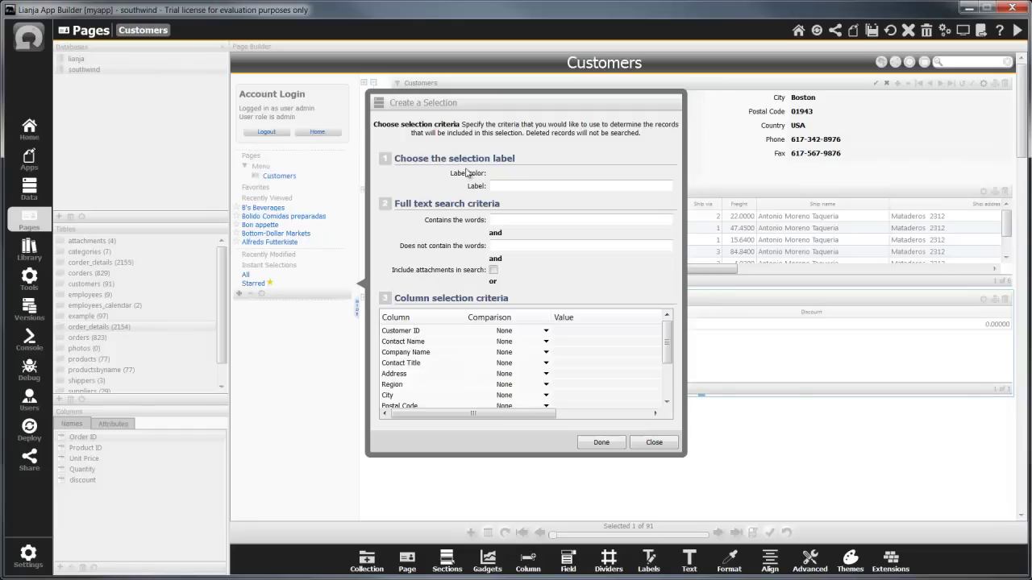
{"action": "left_click", "coordinate": [495, 175]}
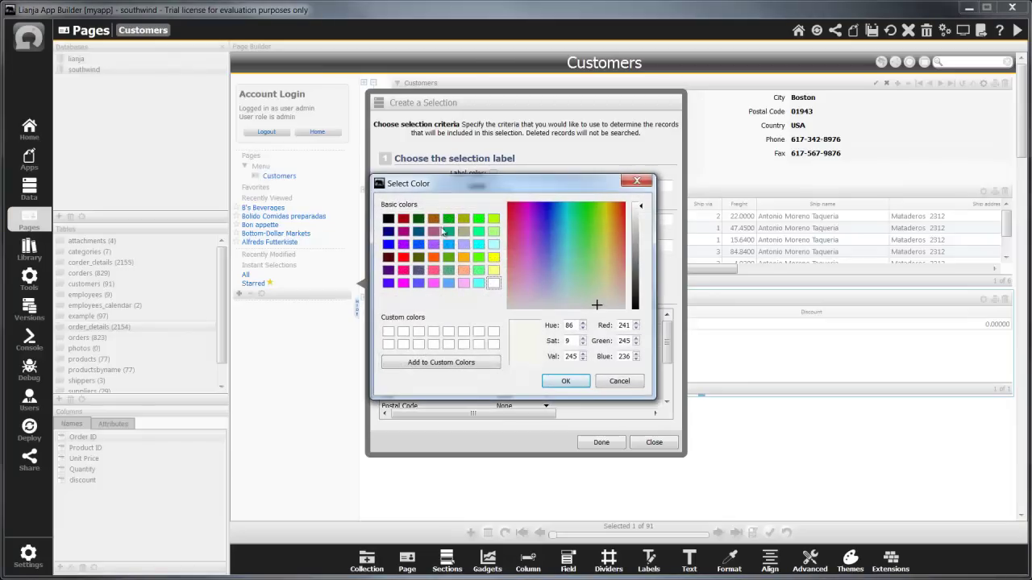
{"action": "left_click", "coordinate": [433, 257]}
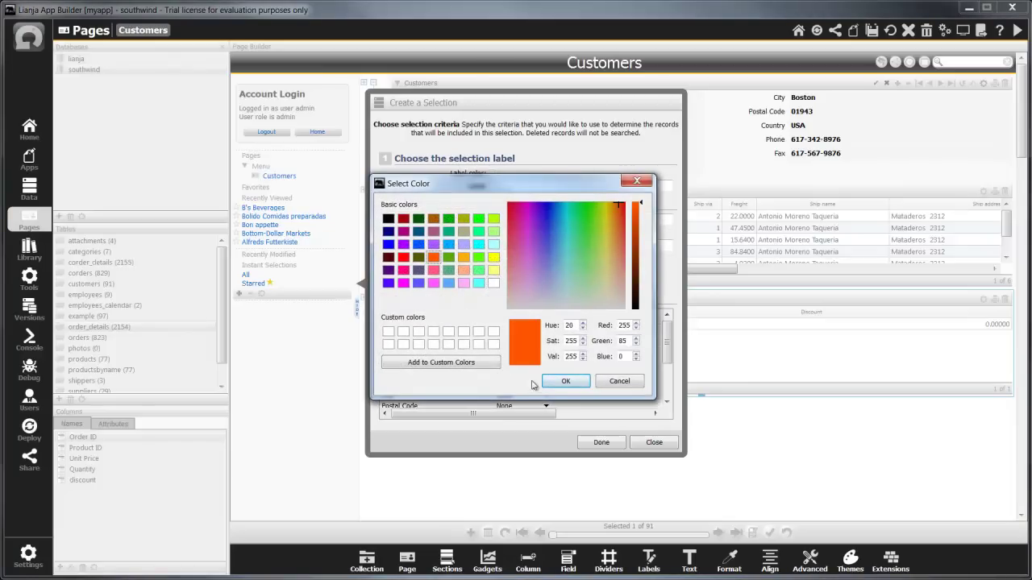
{"action": "left_click", "coordinate": [556, 381]}
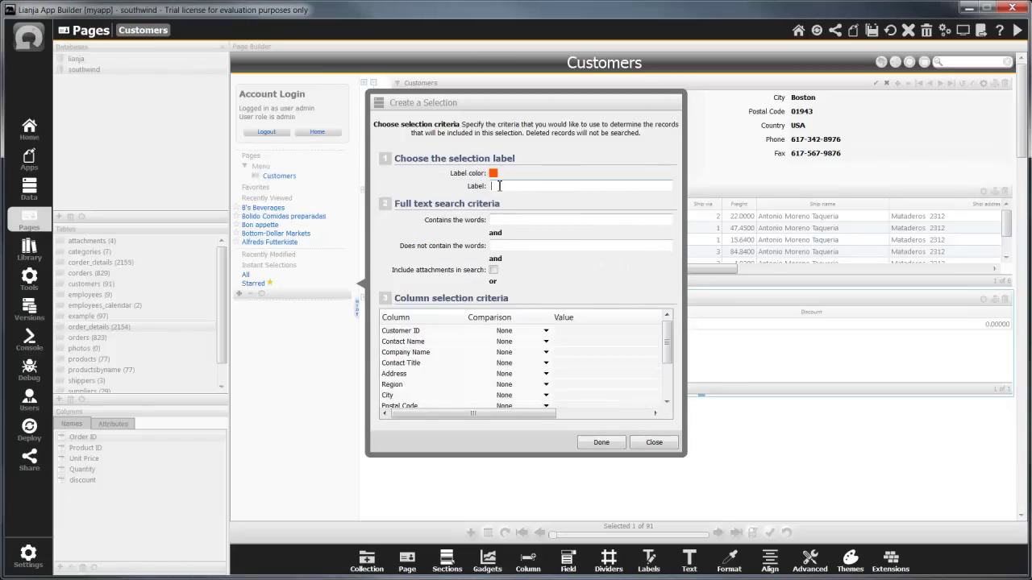
{"action": "type", "text": "SA"}
{"action": "left_click", "coordinate": [521, 221]}
{"action": "type", "text": "US"}
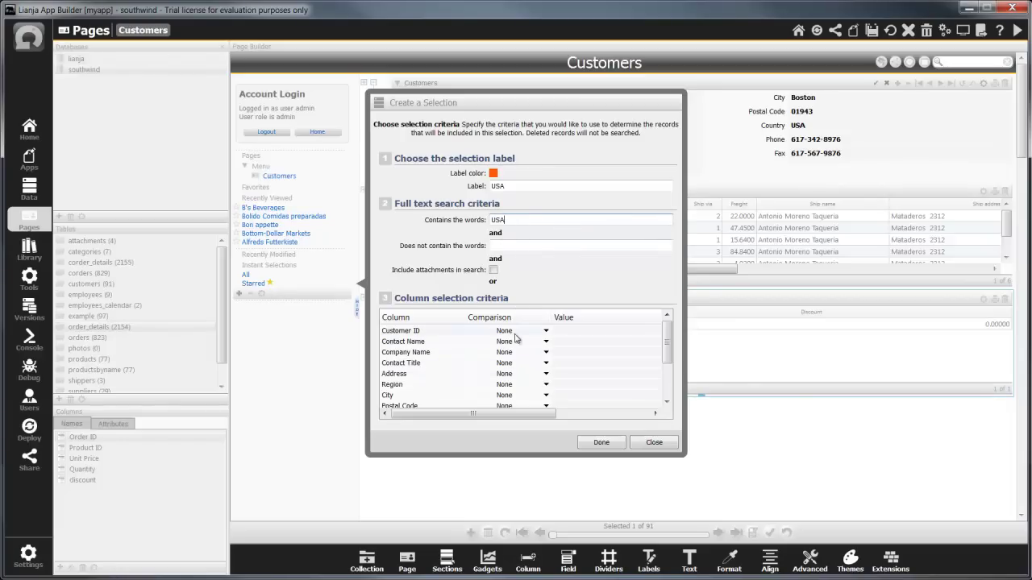
{"action": "left_click", "coordinate": [600, 443]}
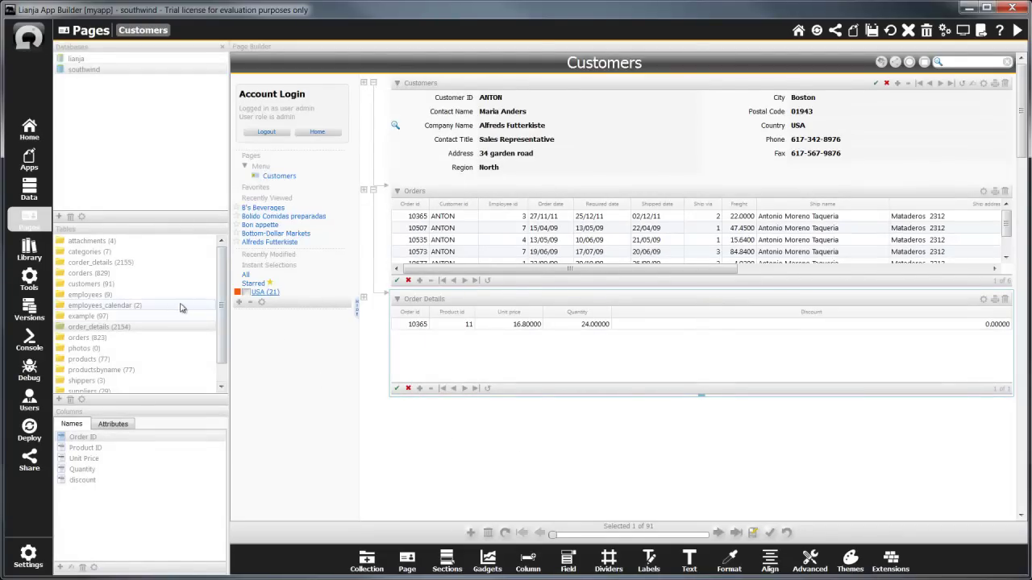
Step: Apply the USA instant selection, step through several of its customer records, and return to all records
{"action": "left_click", "coordinate": [272, 294]}
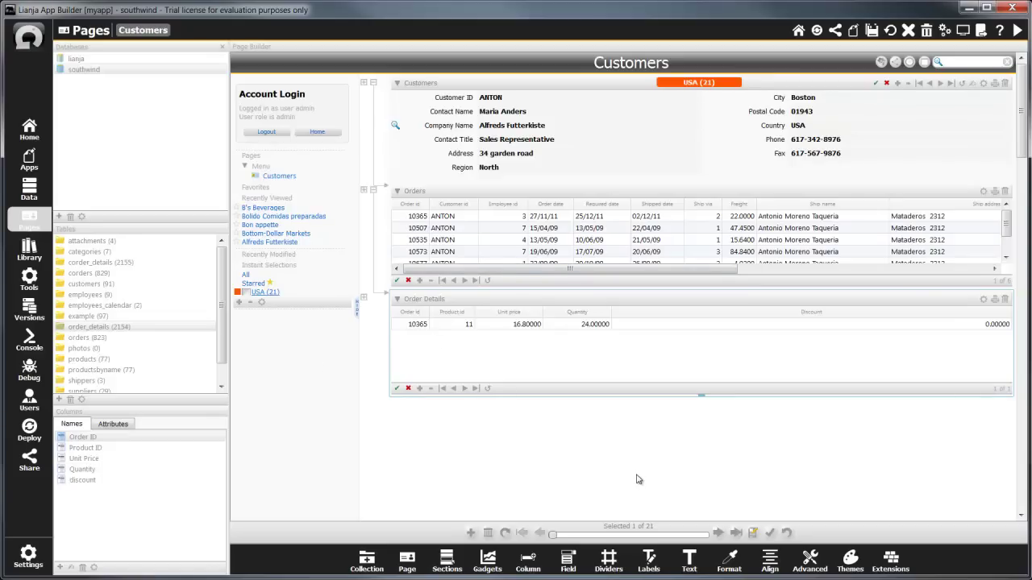
{"action": "left_click", "coordinate": [716, 534]}
{"action": "left_click", "coordinate": [717, 534]}
{"action": "left_click", "coordinate": [717, 534]}
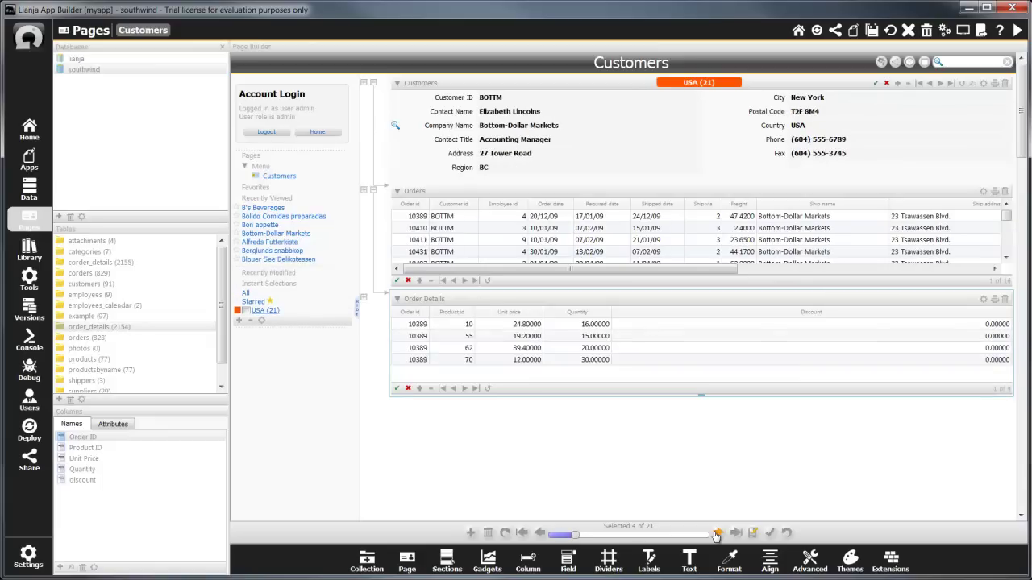
{"action": "left_click", "coordinate": [716, 533]}
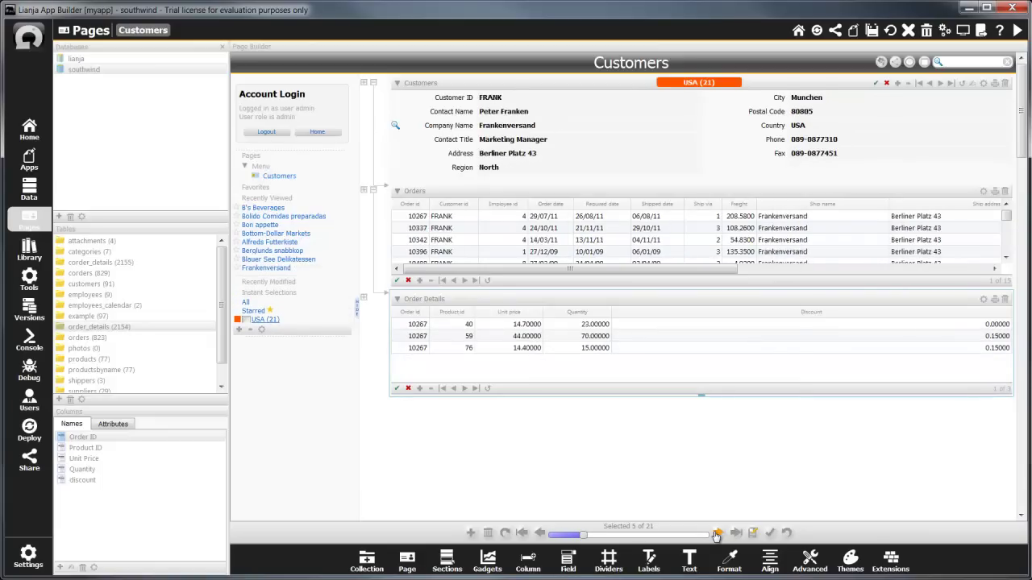
{"action": "left_click", "coordinate": [717, 534]}
{"action": "left_click", "coordinate": [716, 534]}
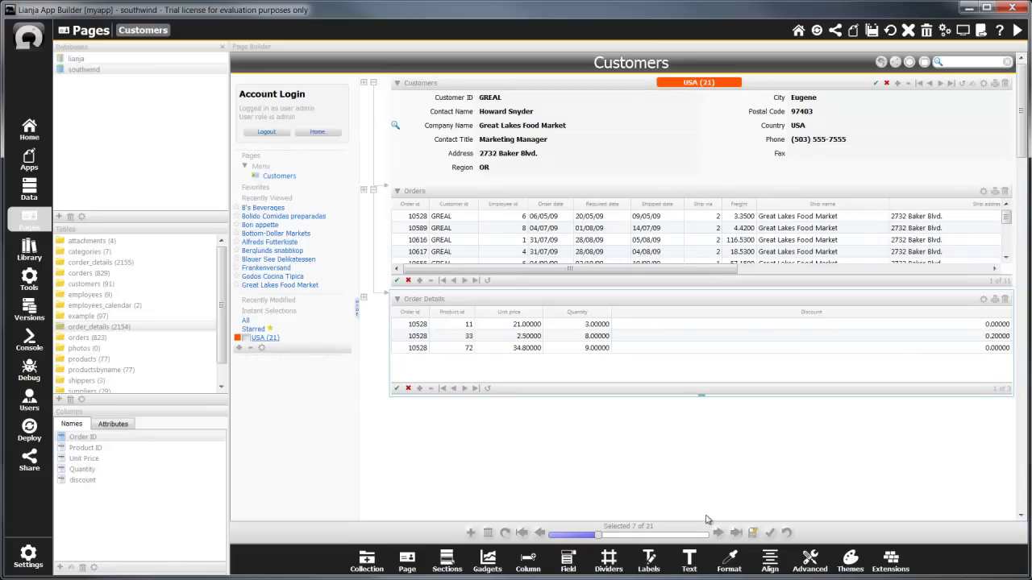
{"action": "left_click", "coordinate": [245, 322]}
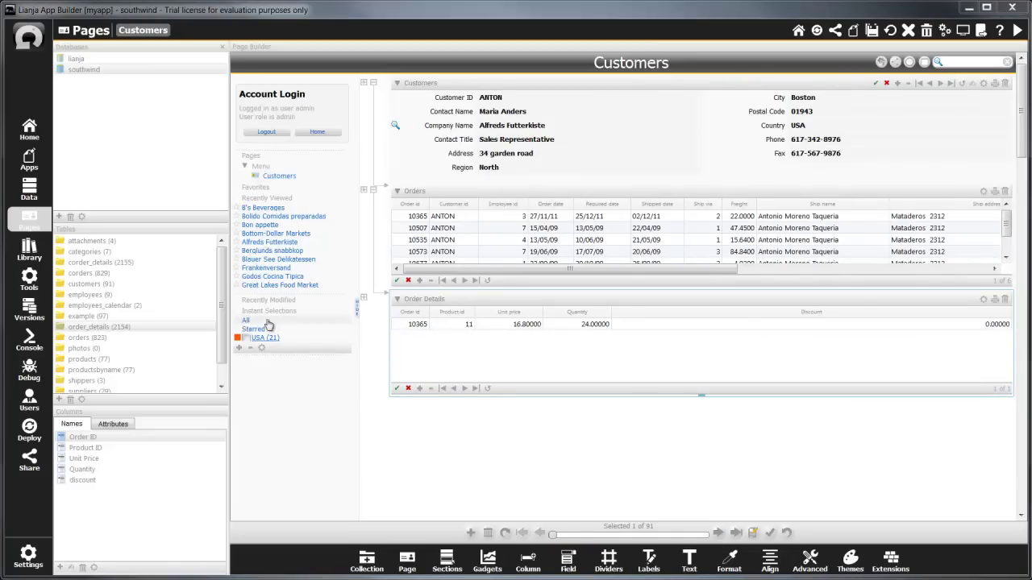
Step: Open Bottom-Dollar Markets from the recently viewed records and star Blauer See Delikatessen as a favorite
{"action": "left_click", "coordinate": [280, 234]}
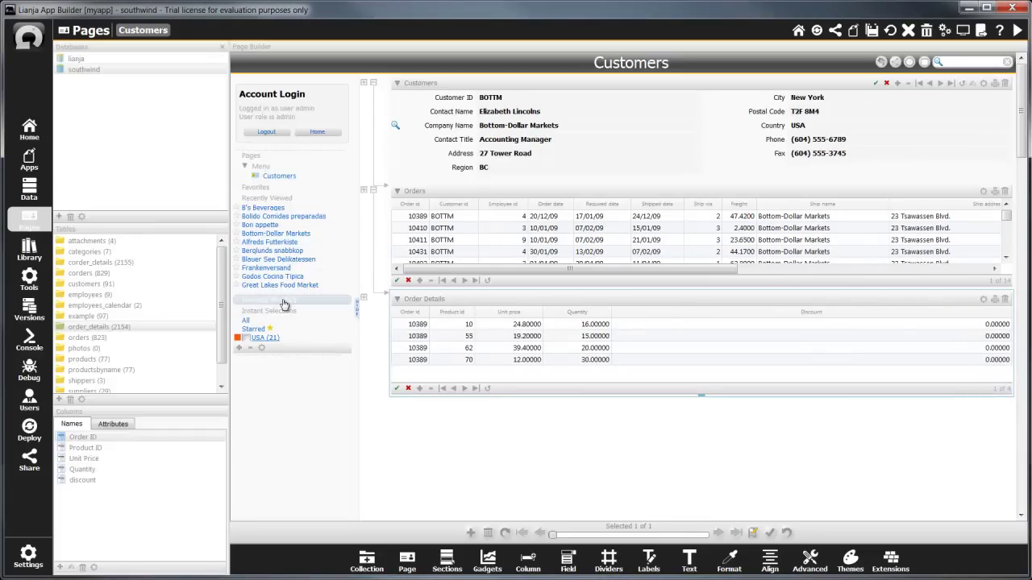
{"action": "left_click_drag", "start_coordinate": [283, 304], "coordinate": [236, 260]}
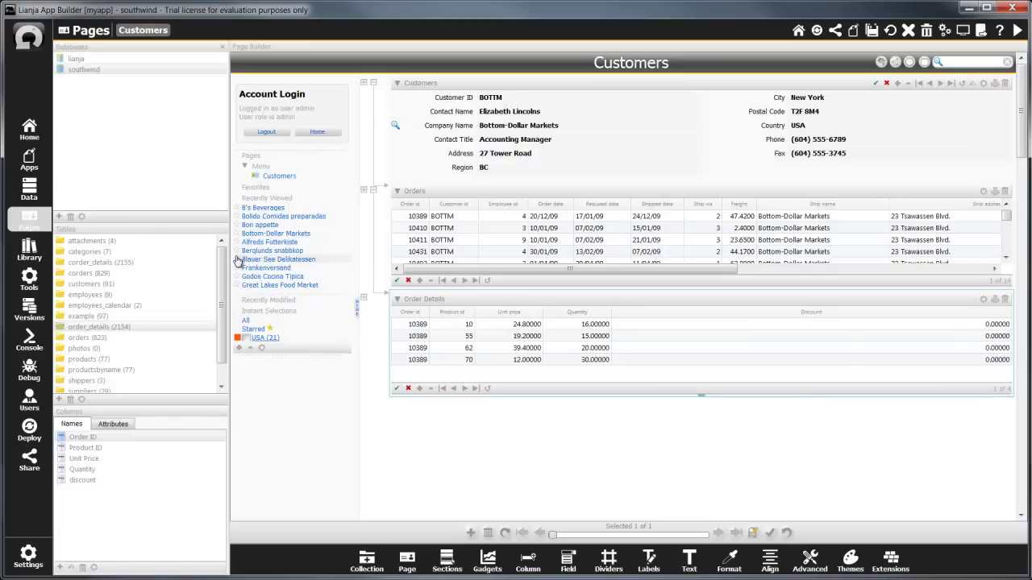
{"action": "left_click", "coordinate": [237, 259]}
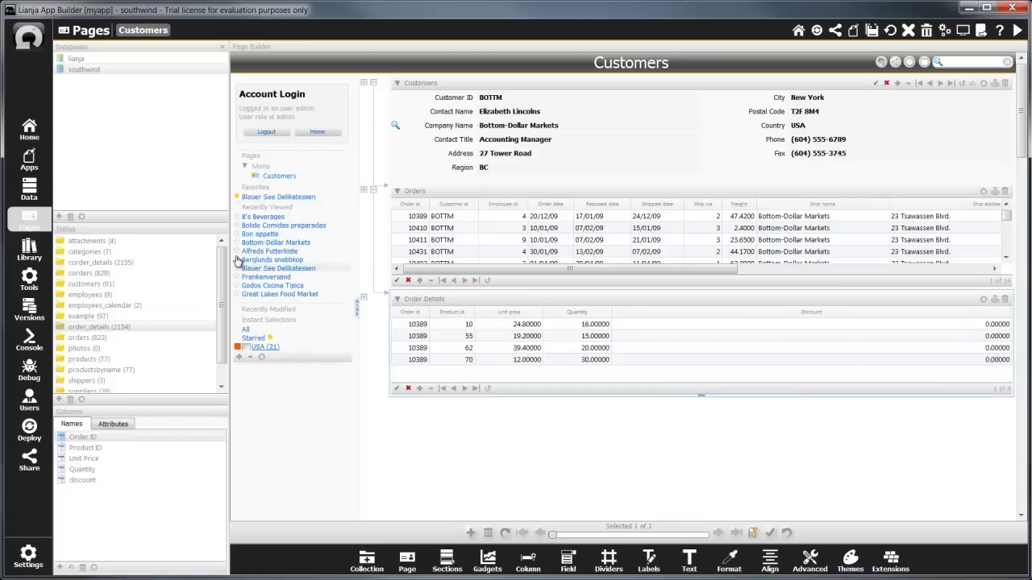
Step: View the favorite Blauer See Delikatessen, followed by the recently viewed Bottom-Dollar Markets and Frankenversand records
{"action": "left_click", "coordinate": [314, 198]}
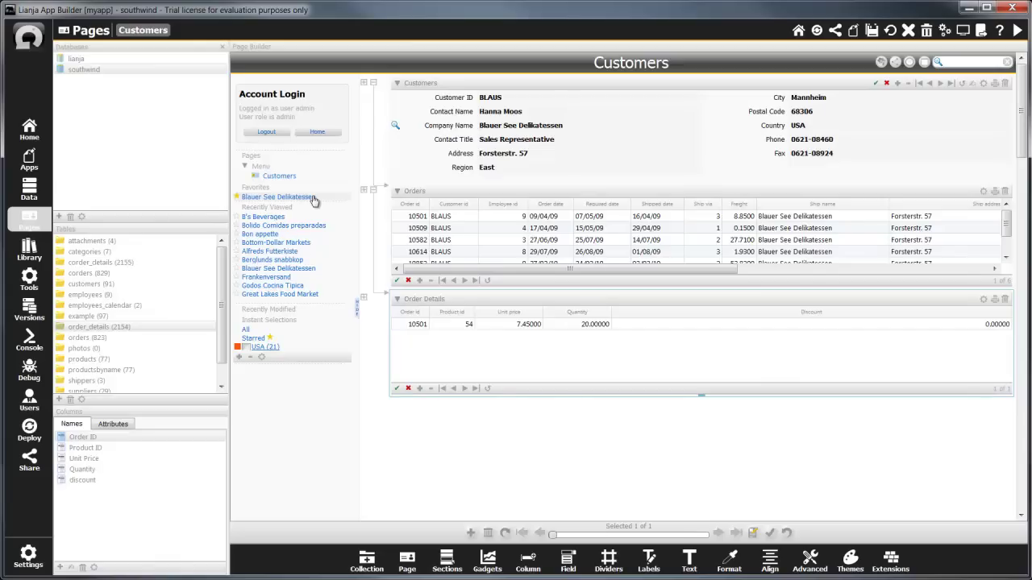
{"action": "left_click", "coordinate": [281, 244]}
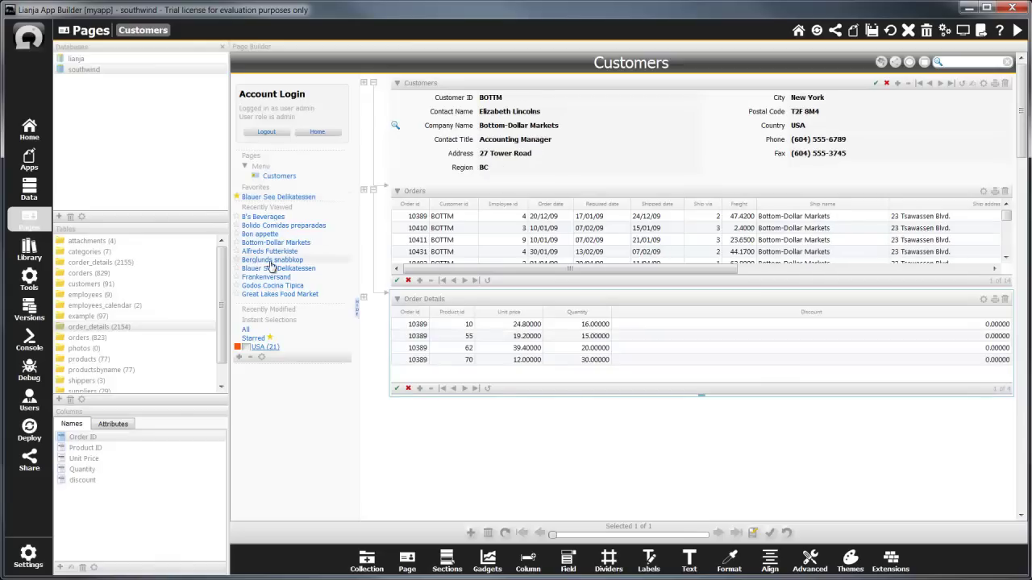
{"action": "left_click", "coordinate": [266, 277]}
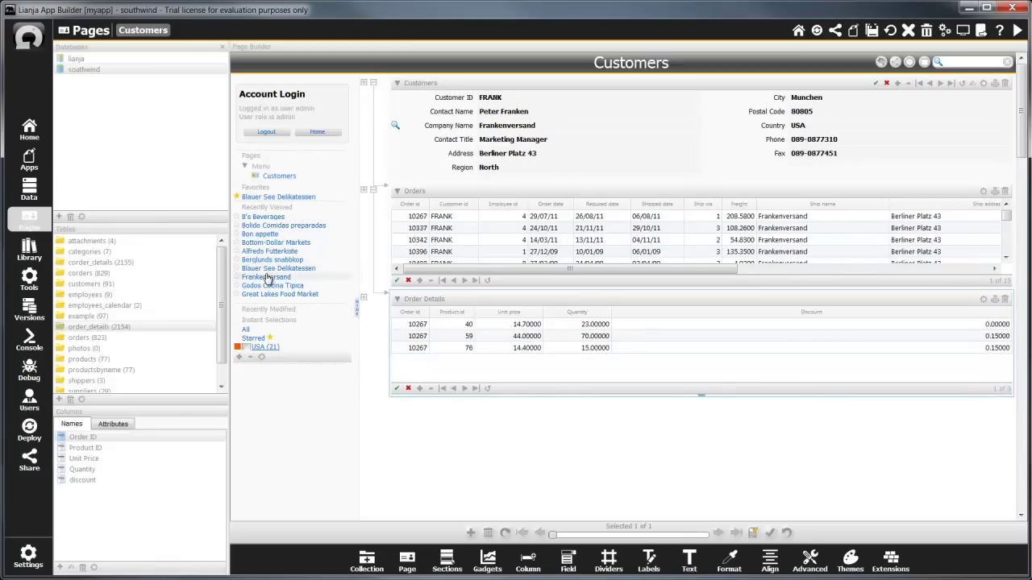